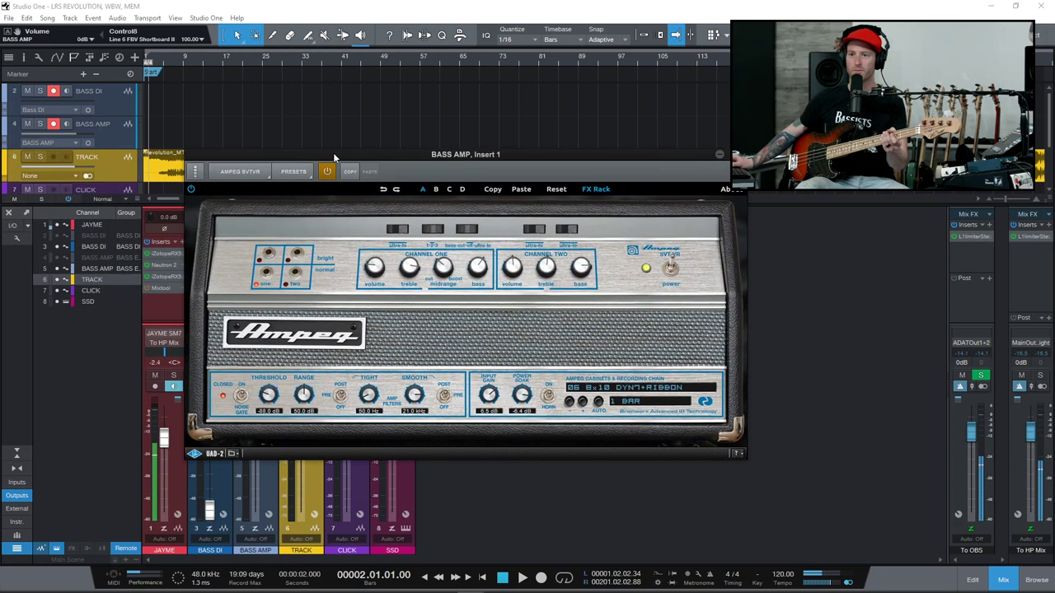
Bypass and re-enable the Ampeg SVTVR plug-in on the BASS AMP channel to compare the bass tone
drag(333, 153, 368, 145)
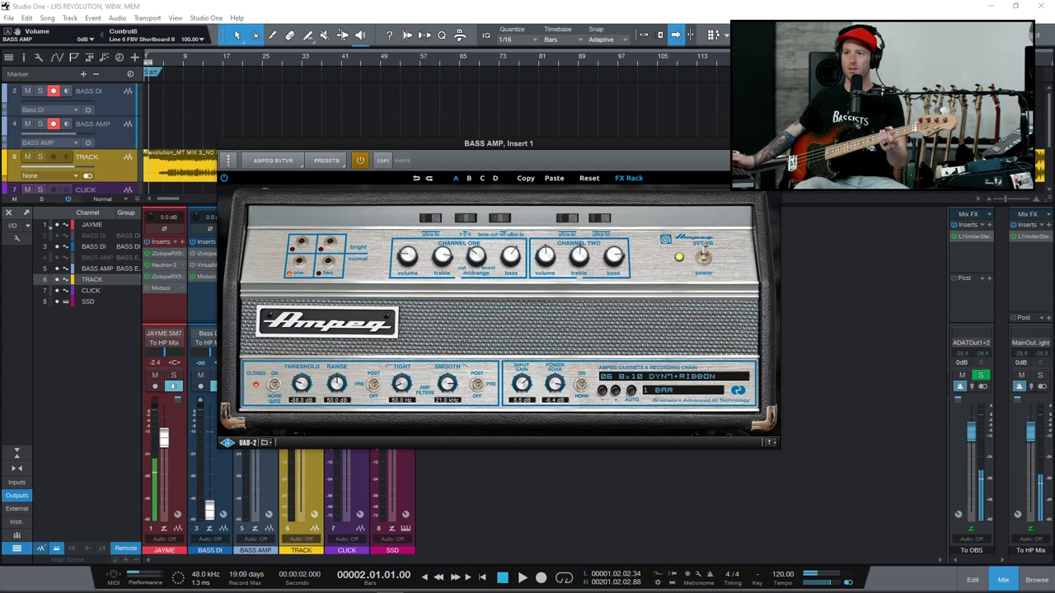
click(358, 163)
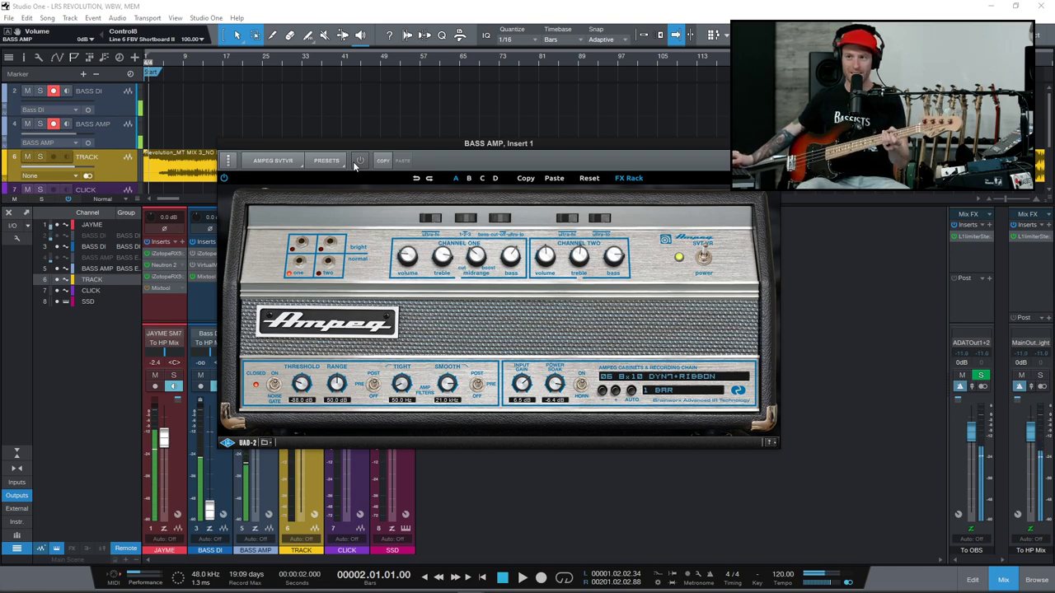
click(356, 164)
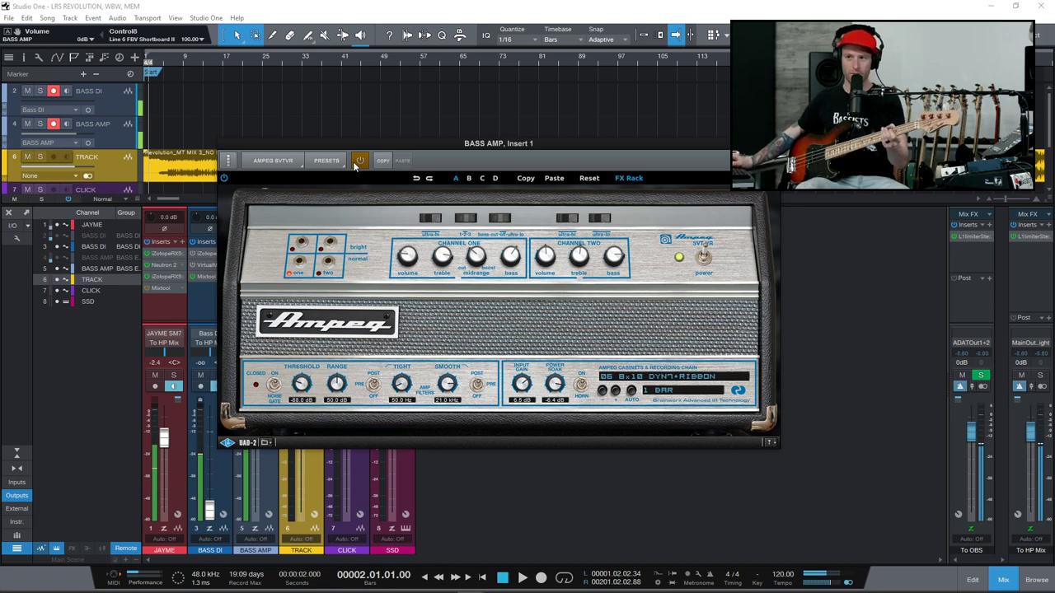
Select the BASS AMP channel in the mixer and close its Ampeg SVTVR plug-in window
drag(369, 139, 559, 207)
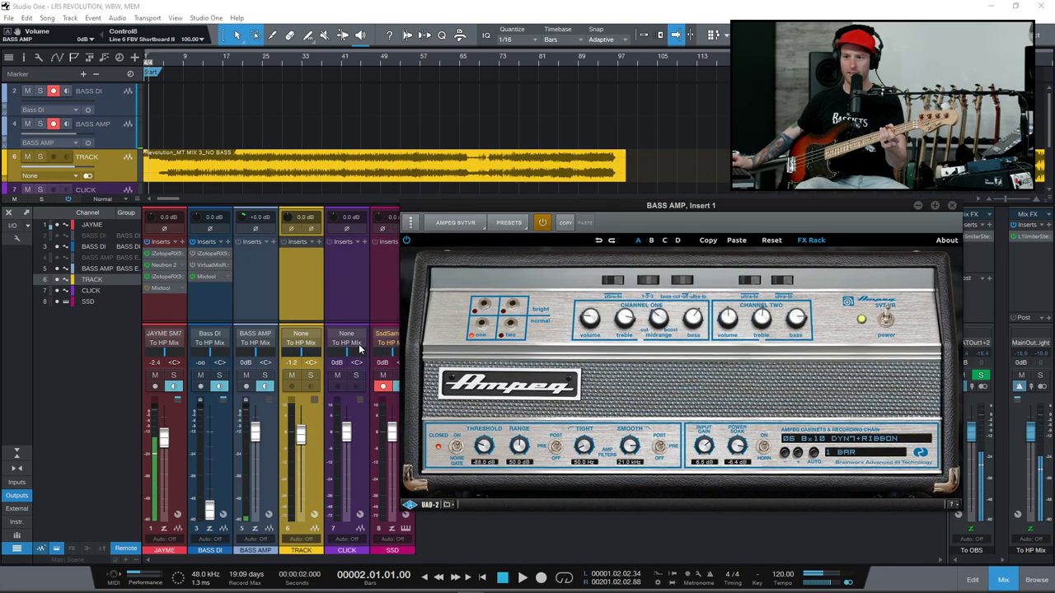
click(268, 228)
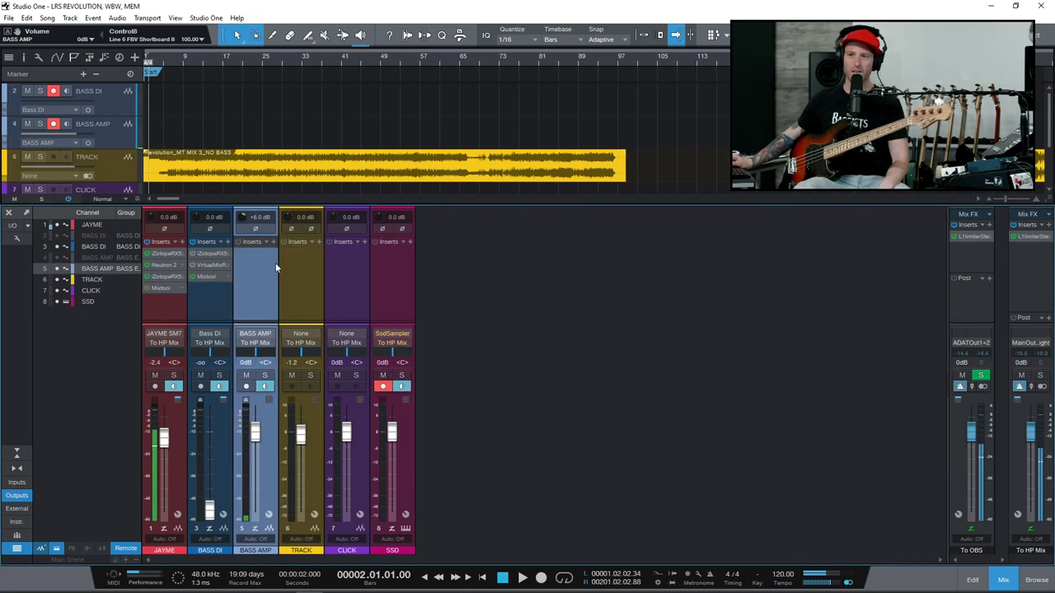
click(277, 266)
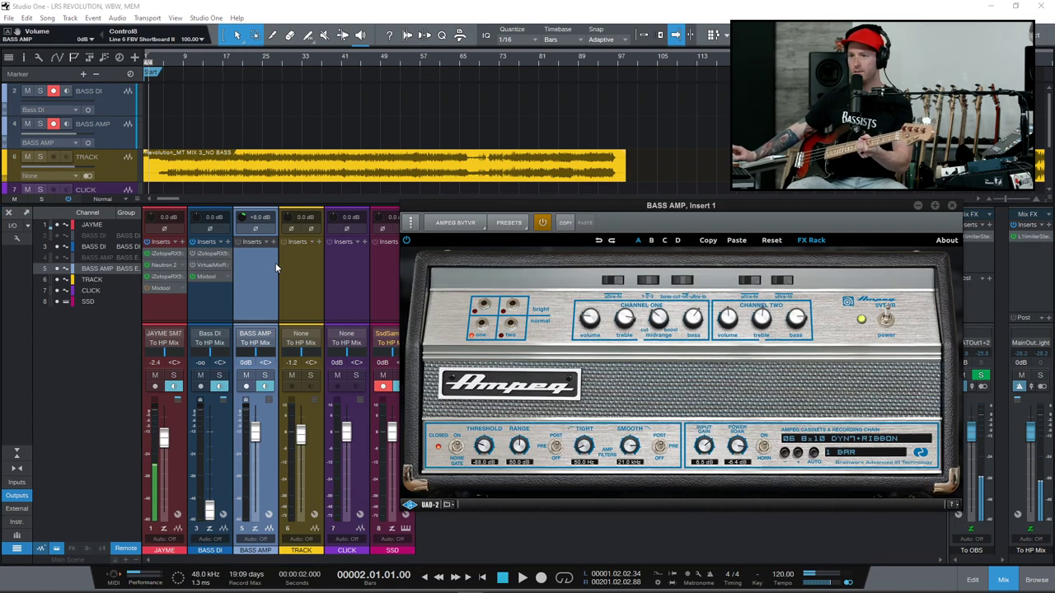
drag(518, 202, 339, 217)
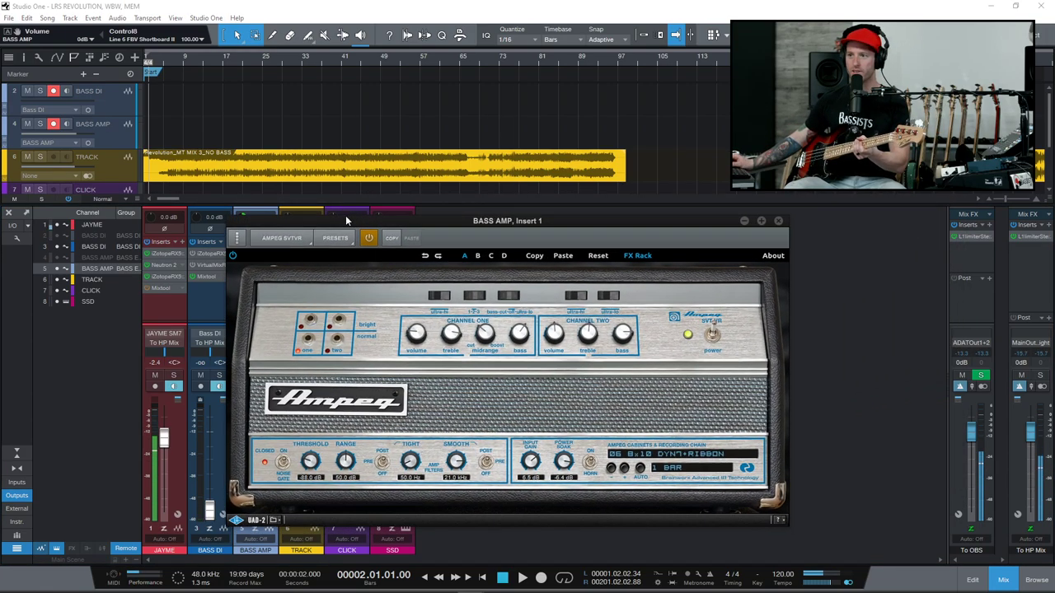
click(778, 220)
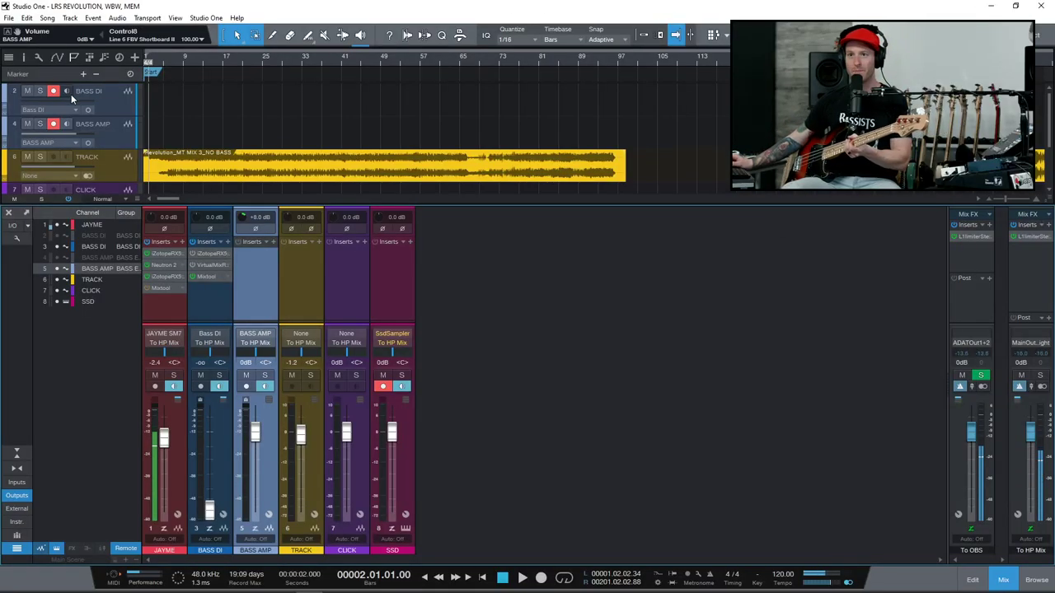
Highlight the BASS DI and BASS AMP tracks in turn, ending with BASS DI selected
click(116, 95)
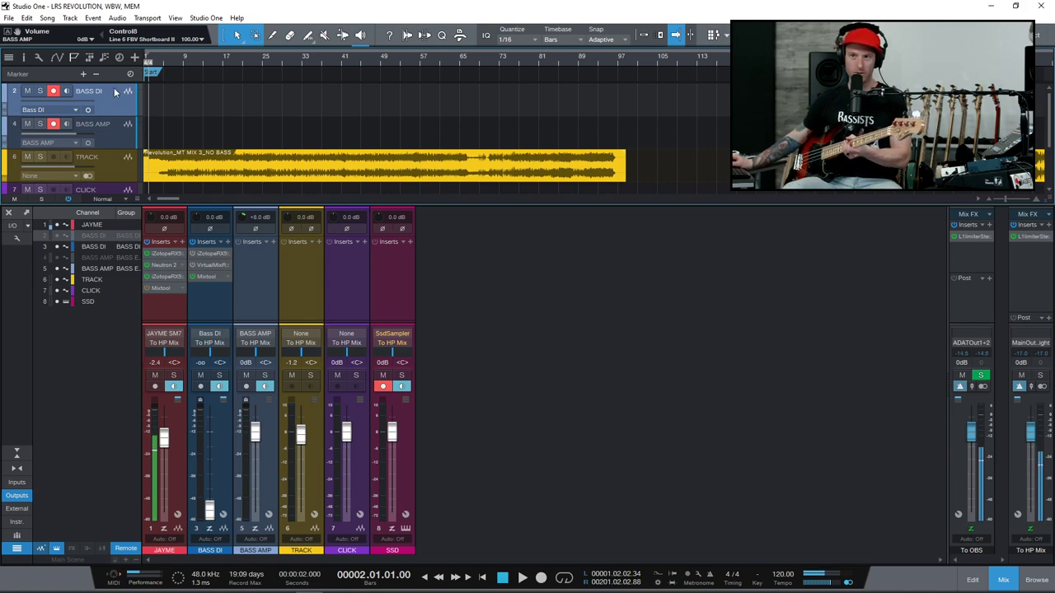
click(117, 138)
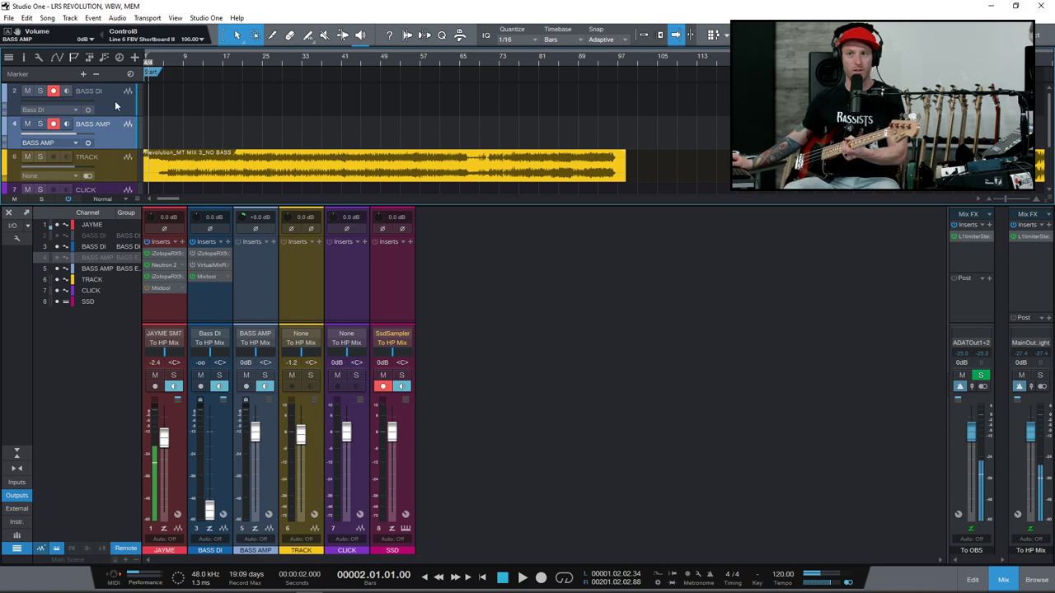
click(116, 105)
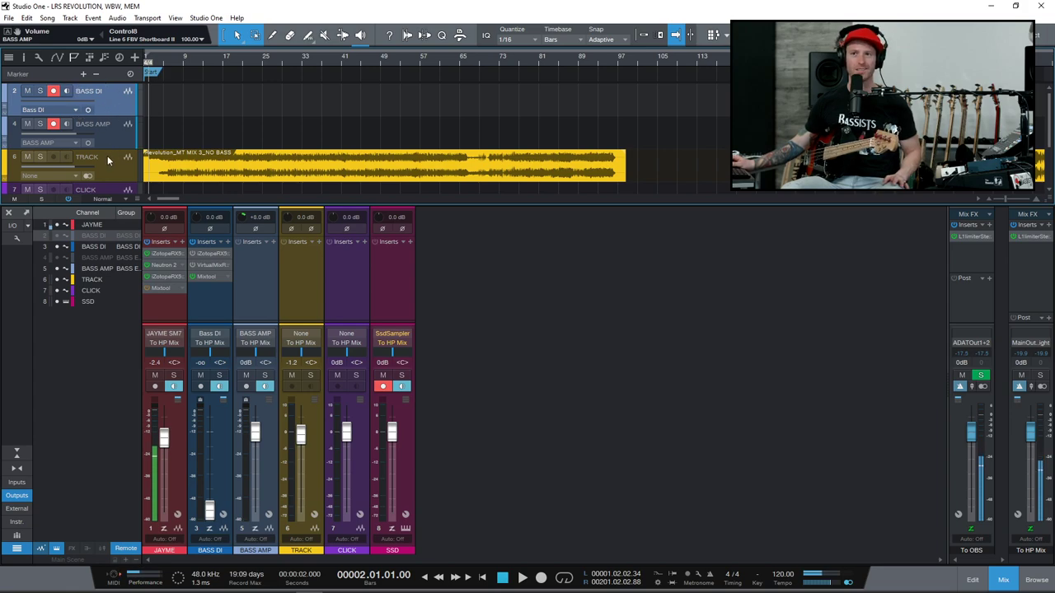
click(99, 137)
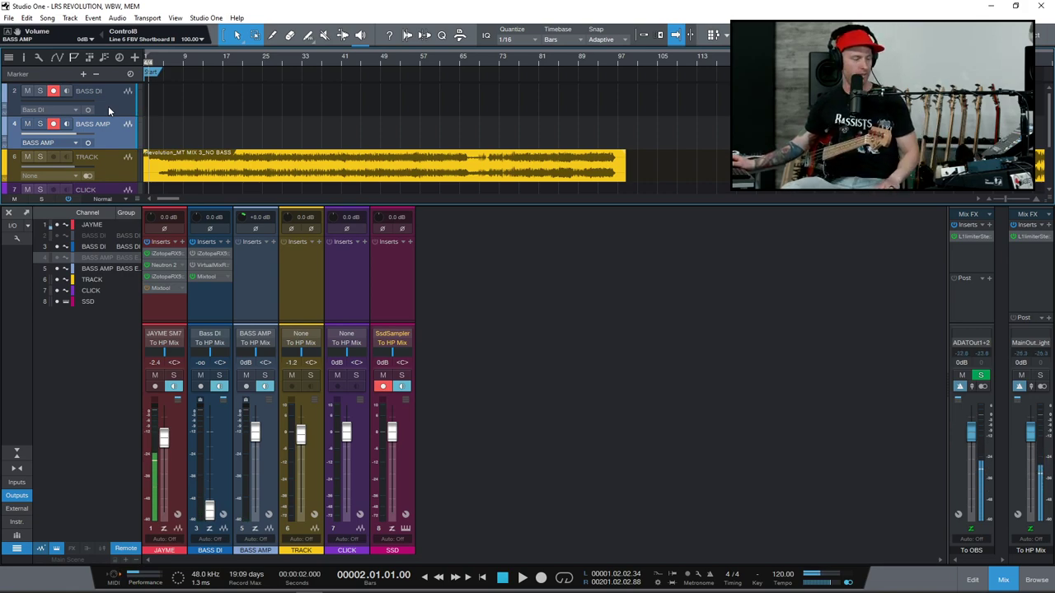
click(110, 104)
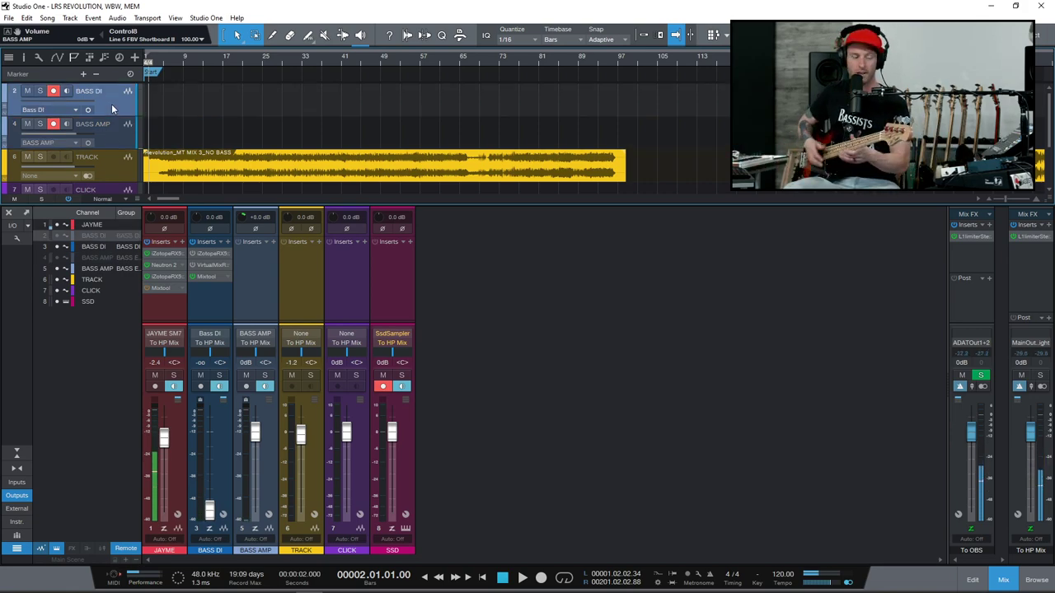
Play the song from the beginning with the live bass monitored and stop playback in bar 27
key(Home)
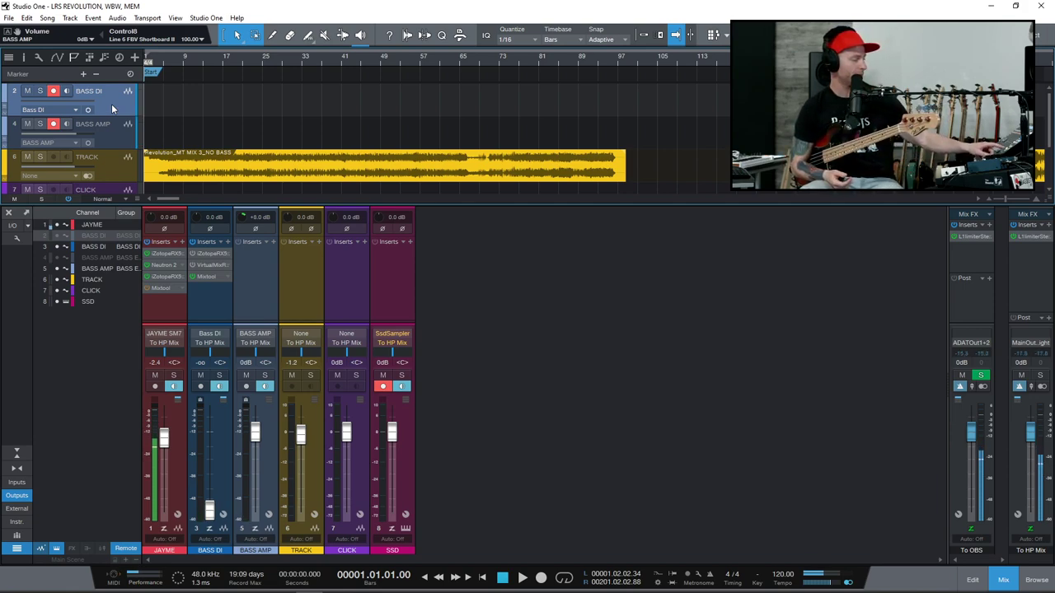
key(space)
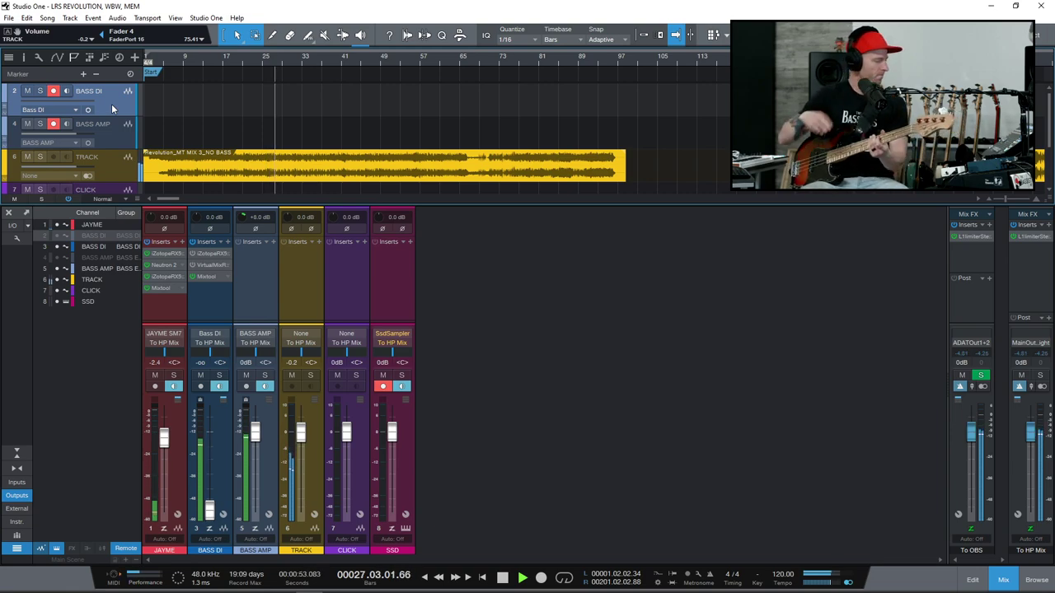
key(space)
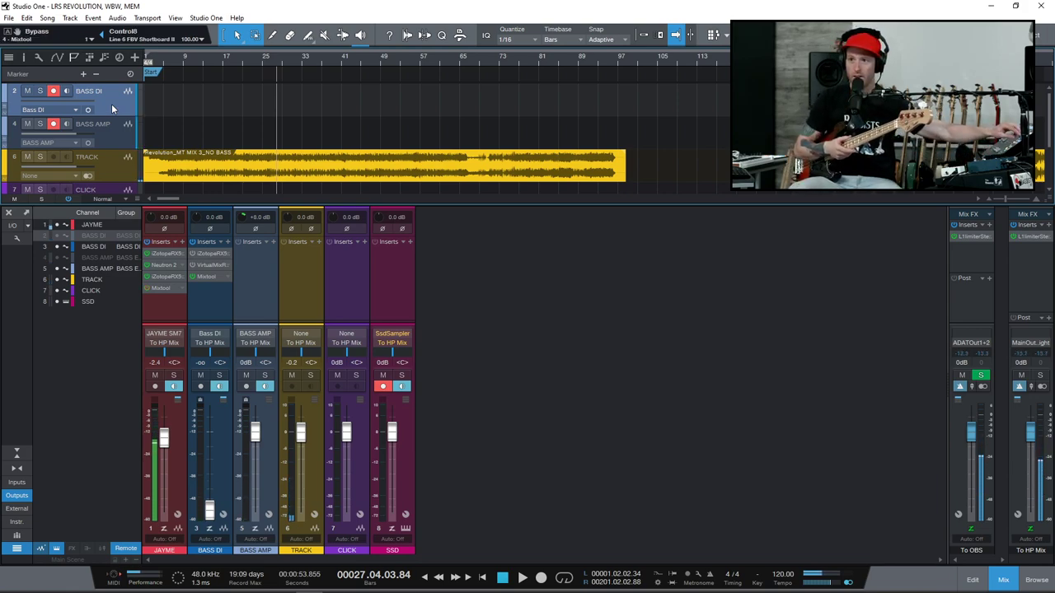
Move the playback position back to bar 26 and briefly audition the song from there
key(KP_Subtract)
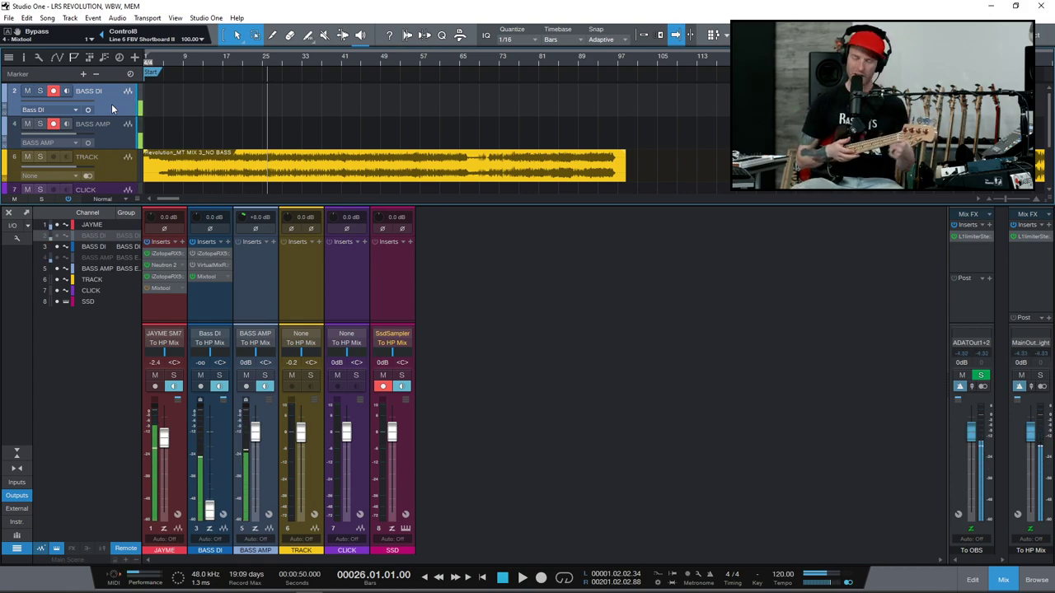
key(space)
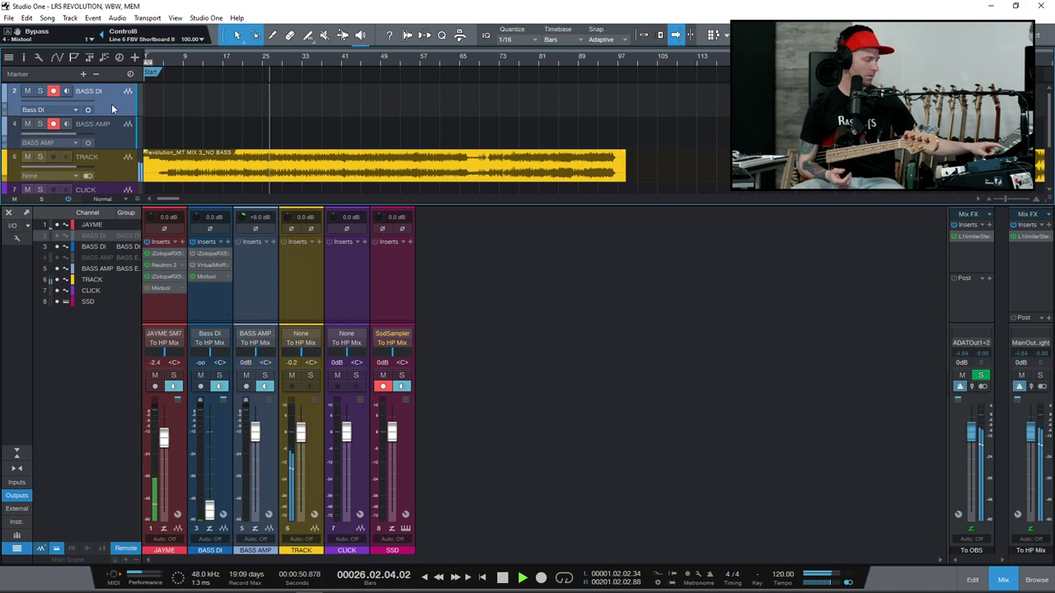
key(space)
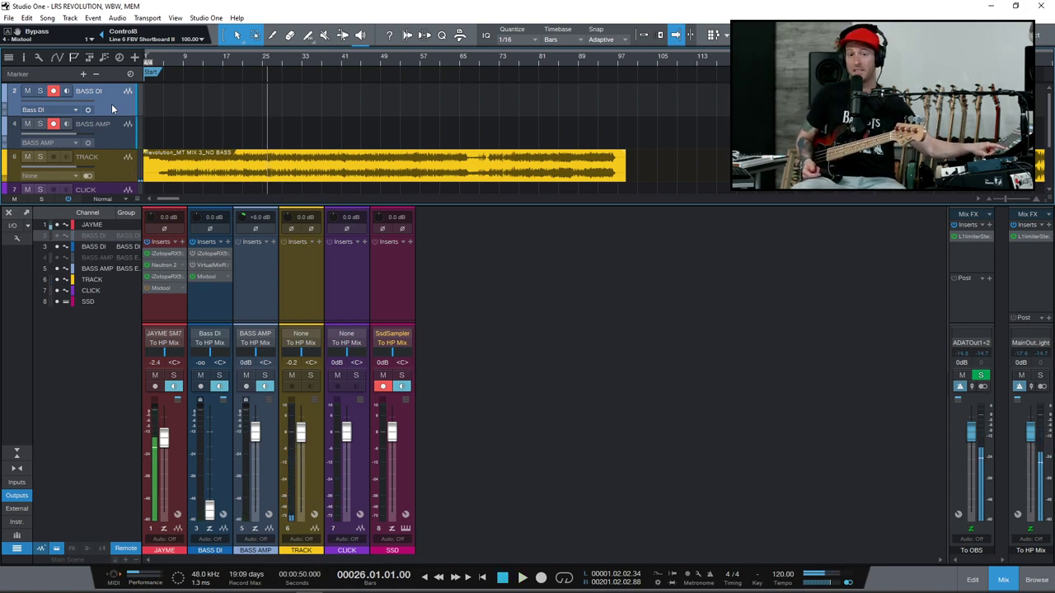
Play from bar 26, compare the BASS AMP channel's Ampeg plug-in bypassed and active, and close its window
key(space)
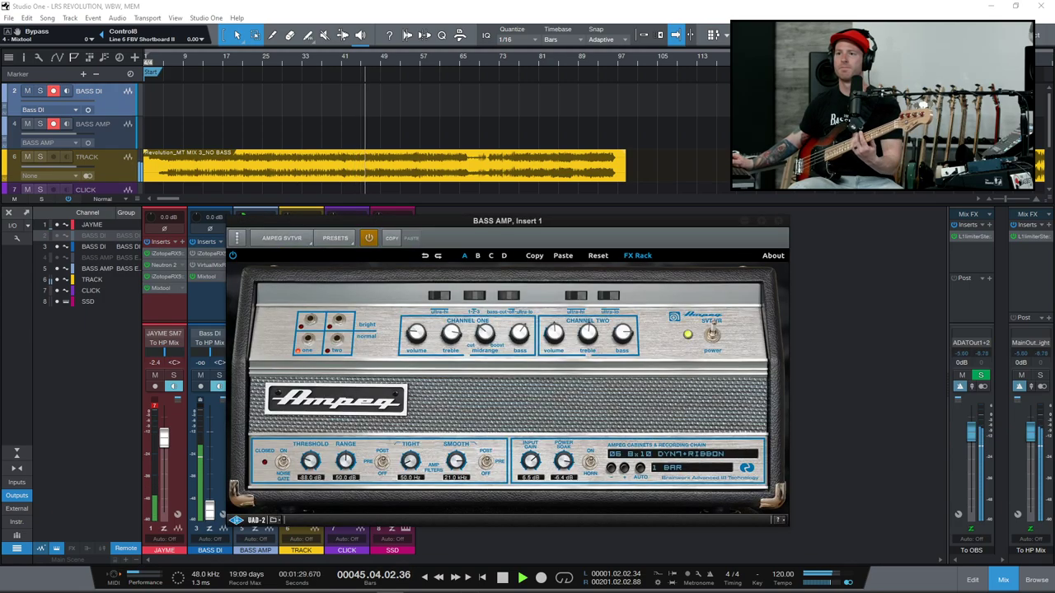
click(370, 239)
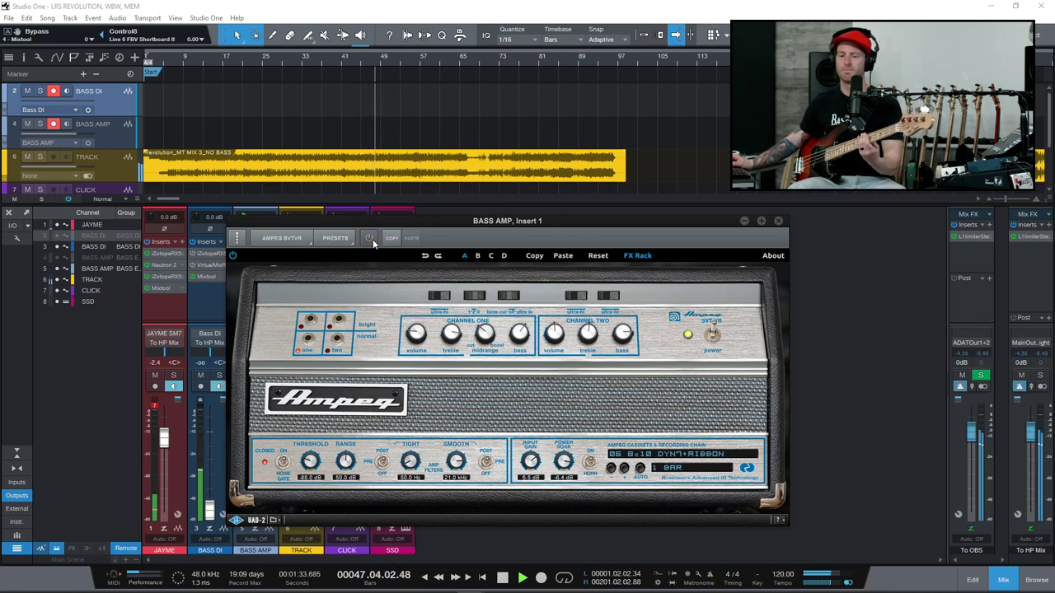
click(370, 239)
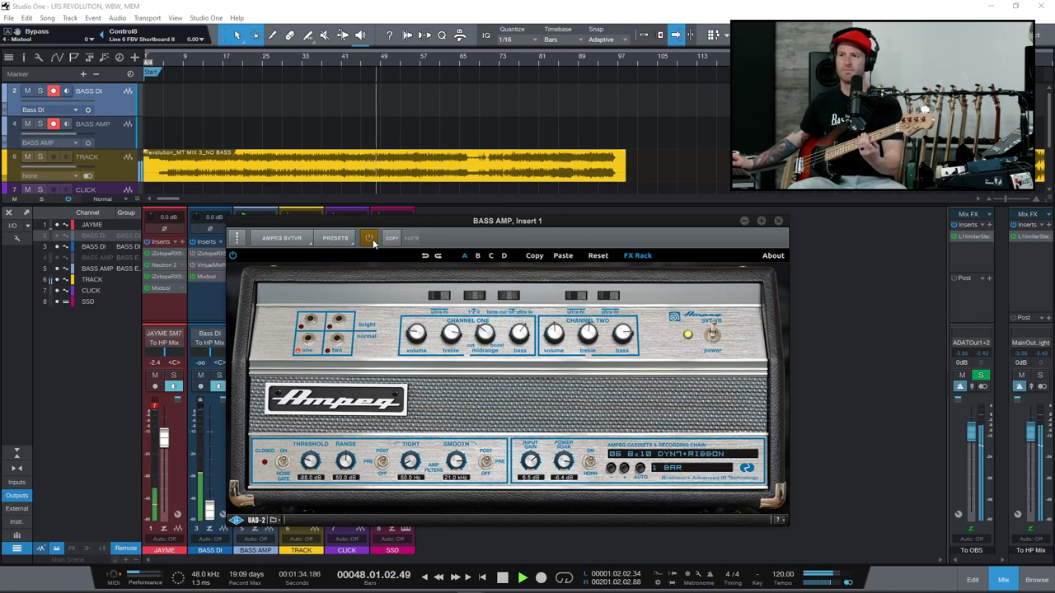
click(778, 221)
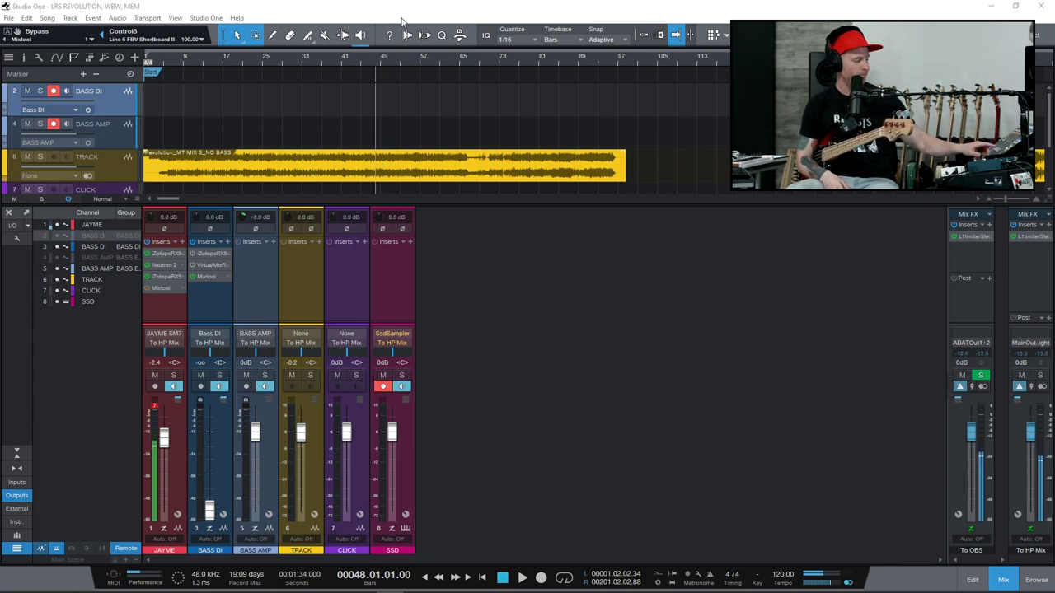
Play the section from bar 48, stop in bar 51, and move the playback position back to bar 49
key(space)
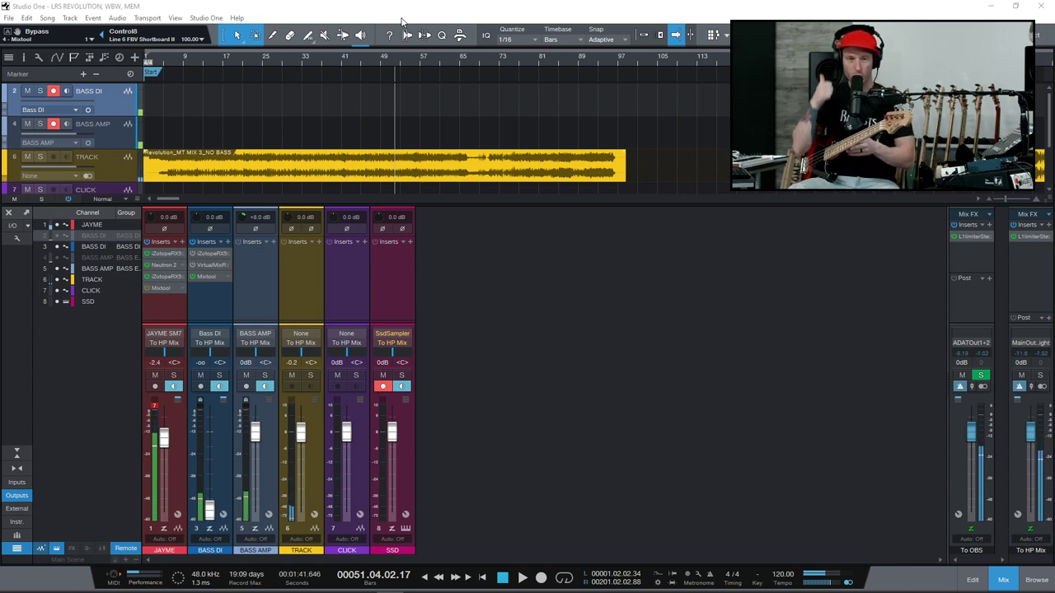
key(KP_Subtract)
key(KP_Subtract)
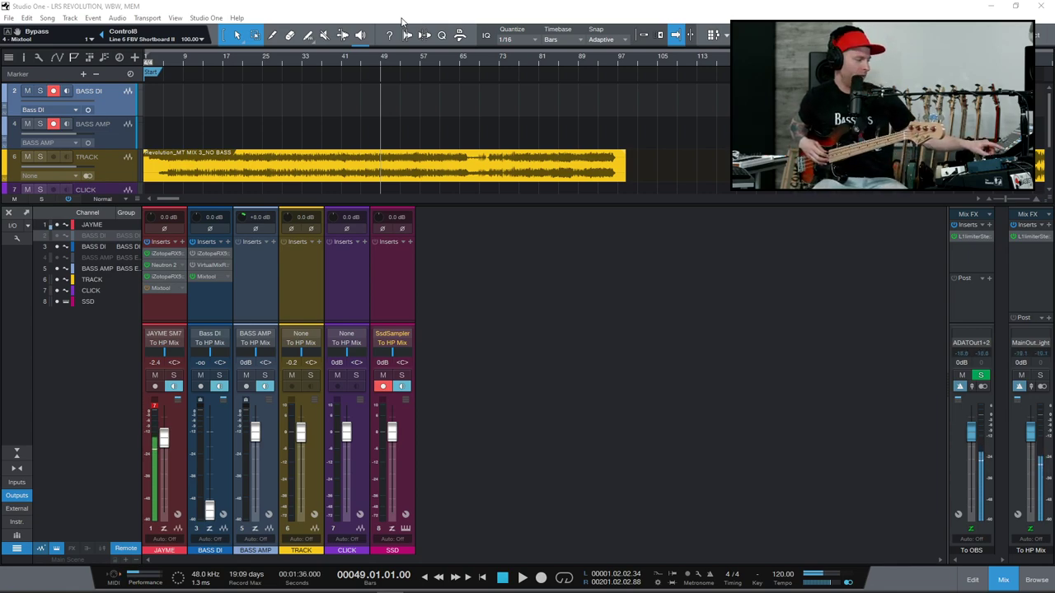
Play the section from bar 49 to bar 63, and return the playback position to bar 61
key(space)
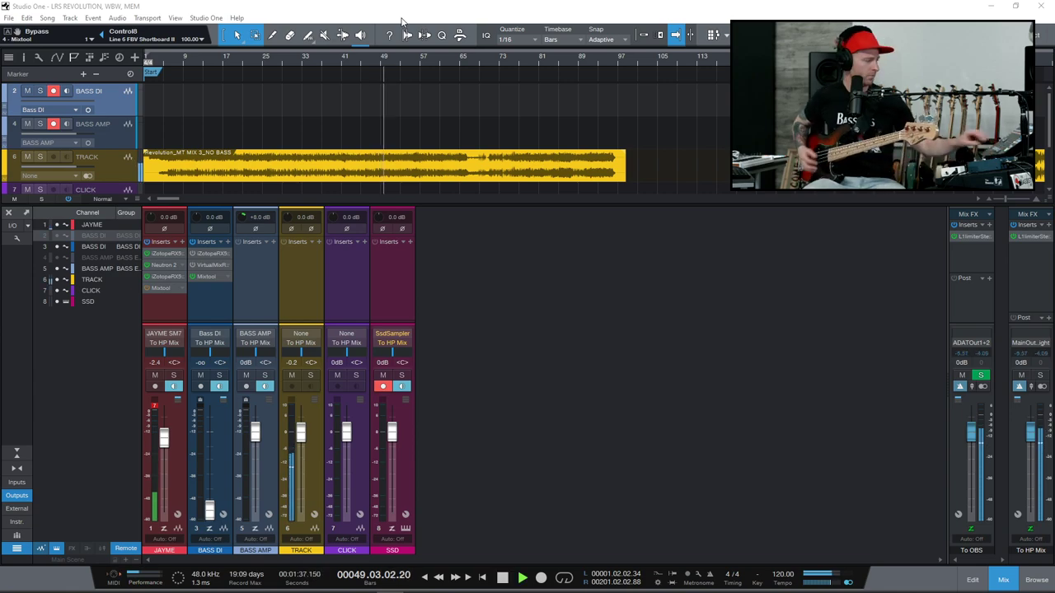
key(space)
key(KP_Subtract)
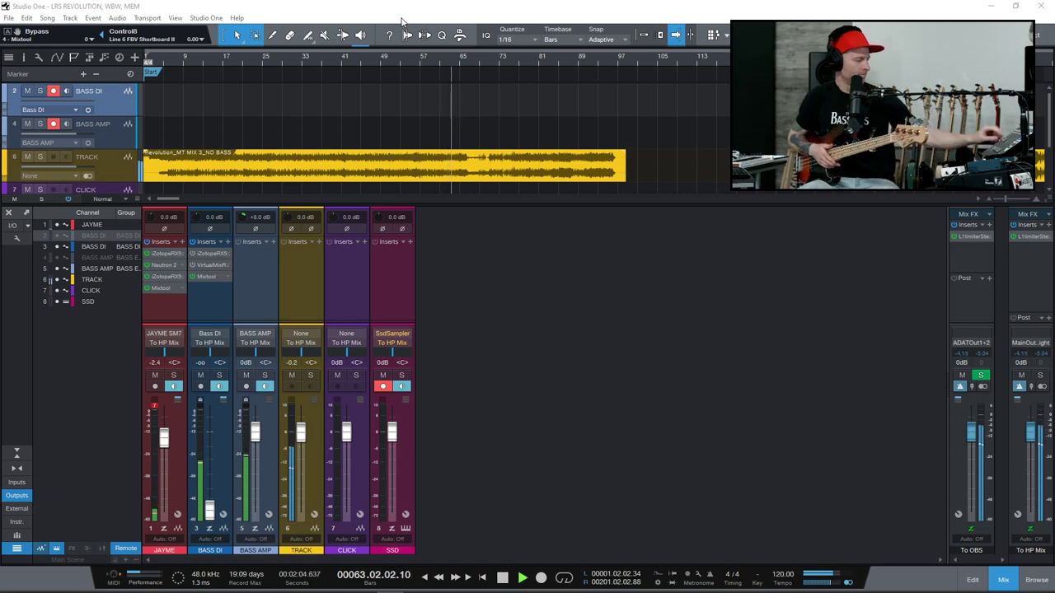
key(space)
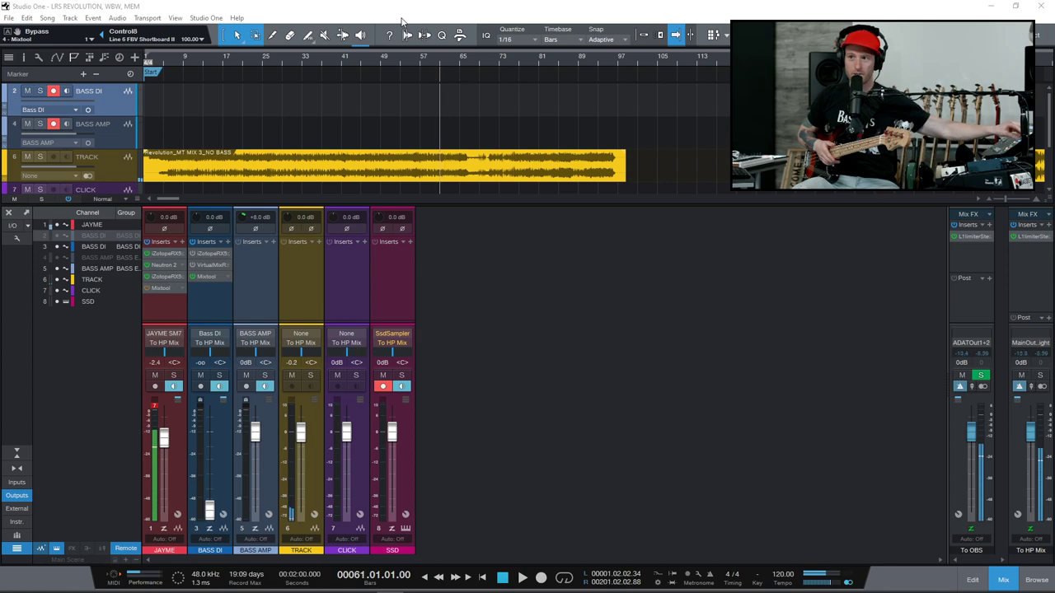
Briefly audition the song from bar 61, and move the playback position back to bar 56
key(space)
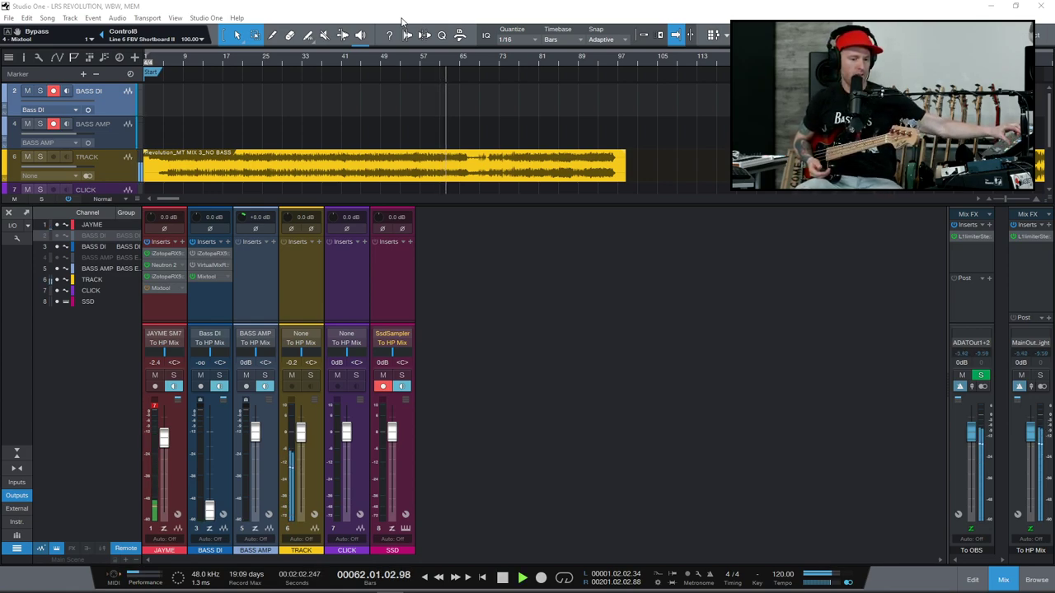
key(space)
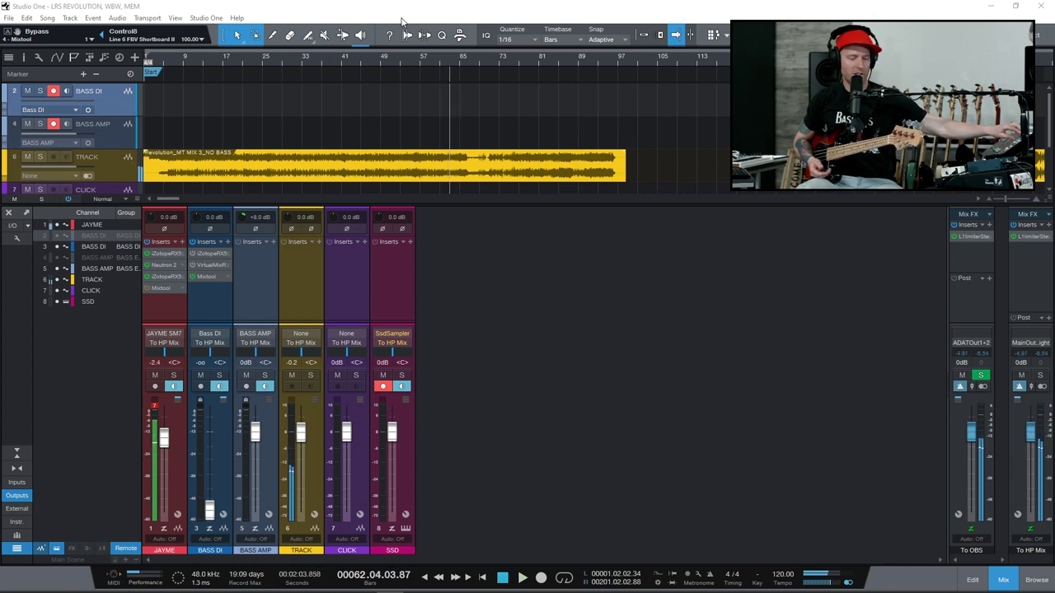
key(KP_Subtract)
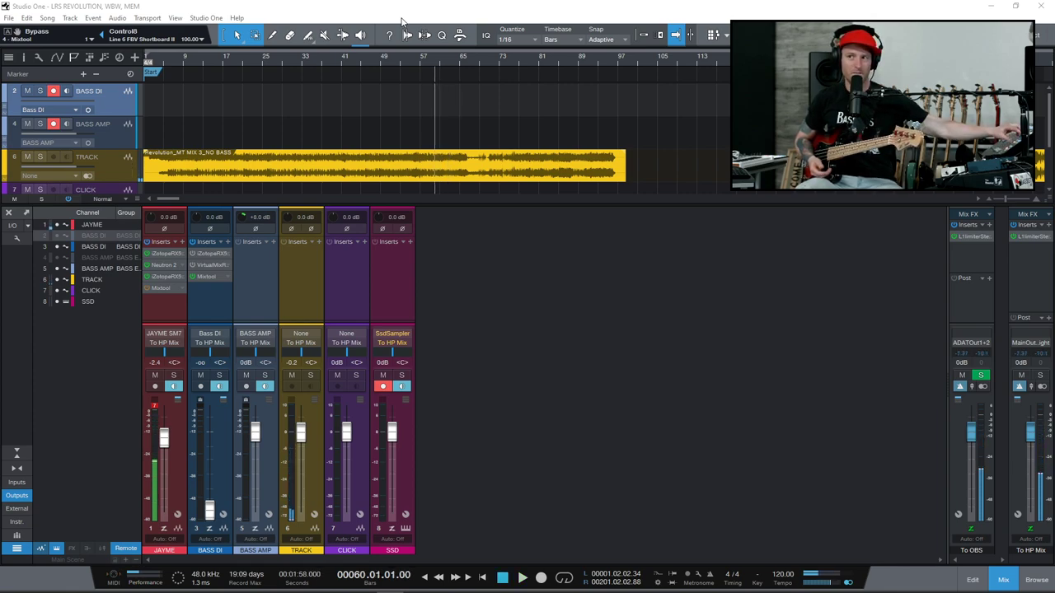
key(space)
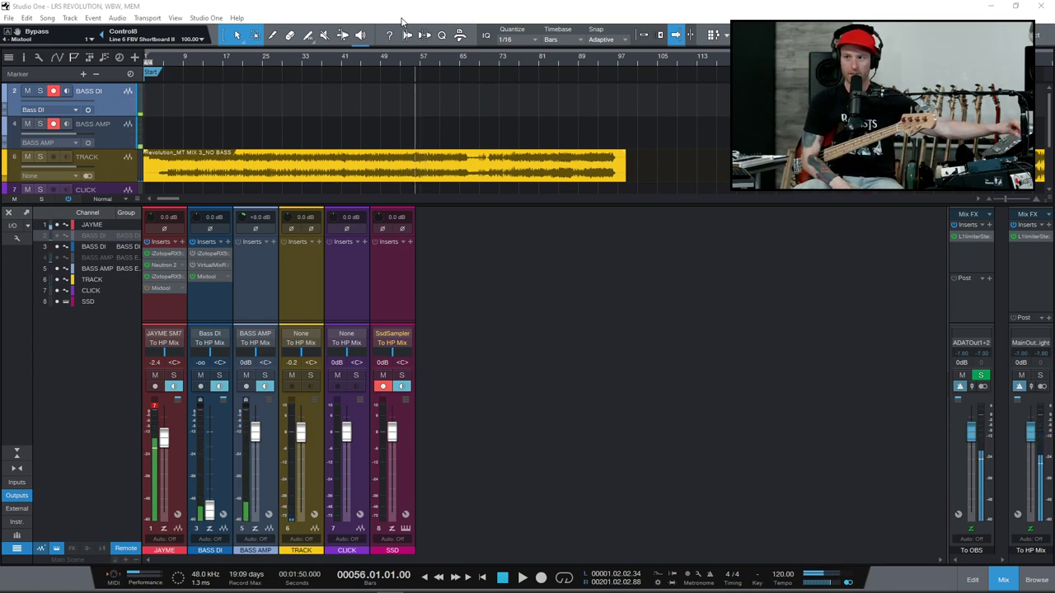
Play from bar 56 to the end of the backing track, and set the playback position to bar 2
key(space)
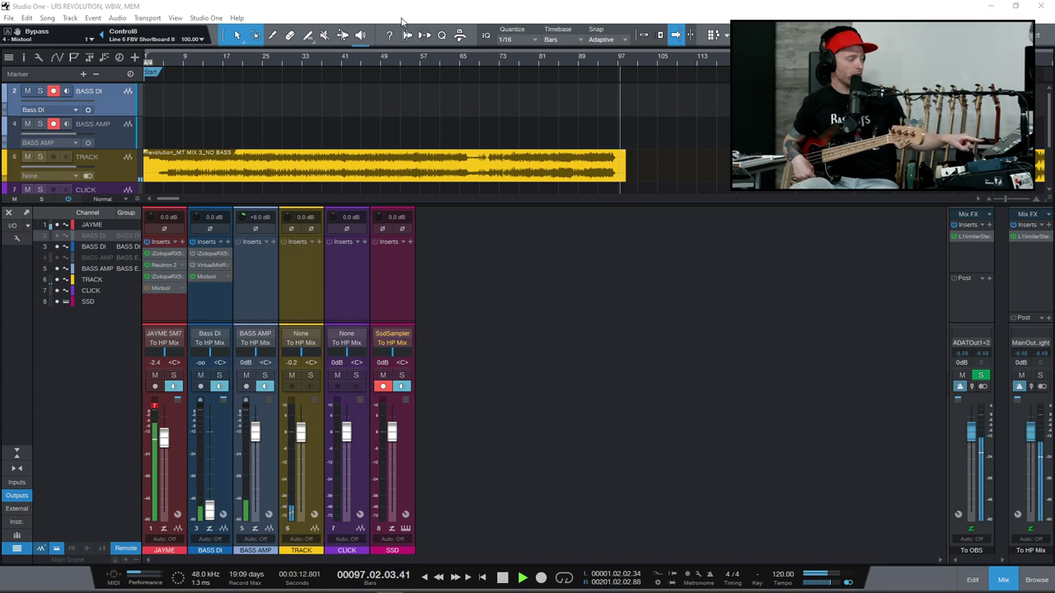
key(space)
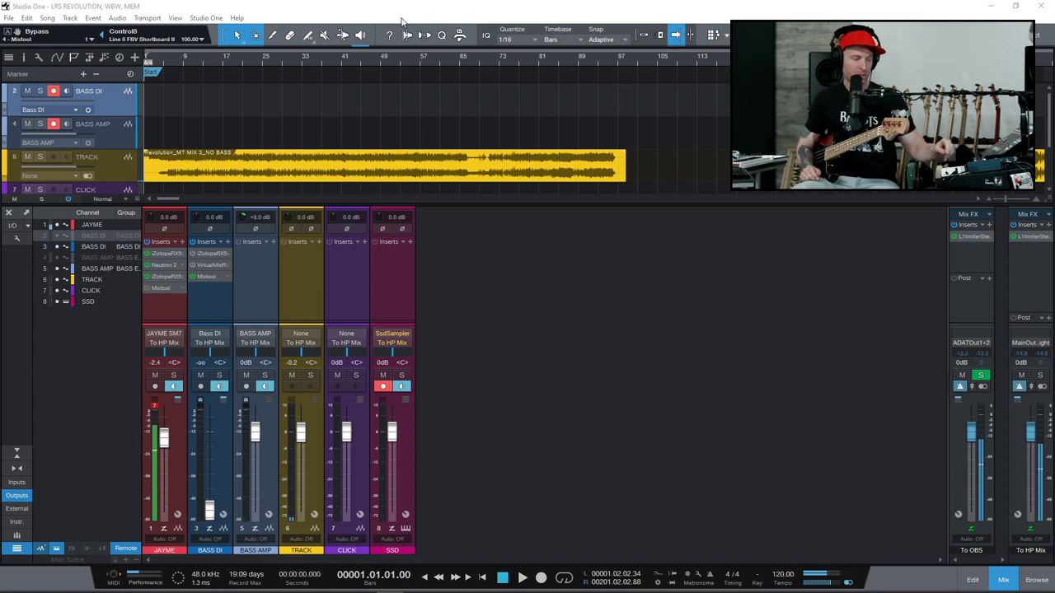
key(KP_Add)
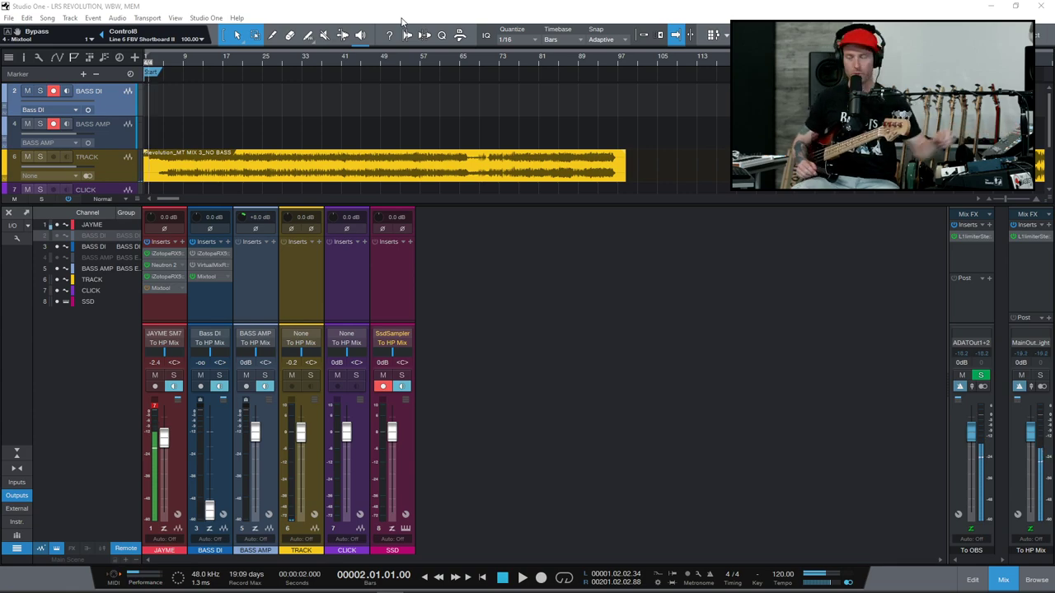
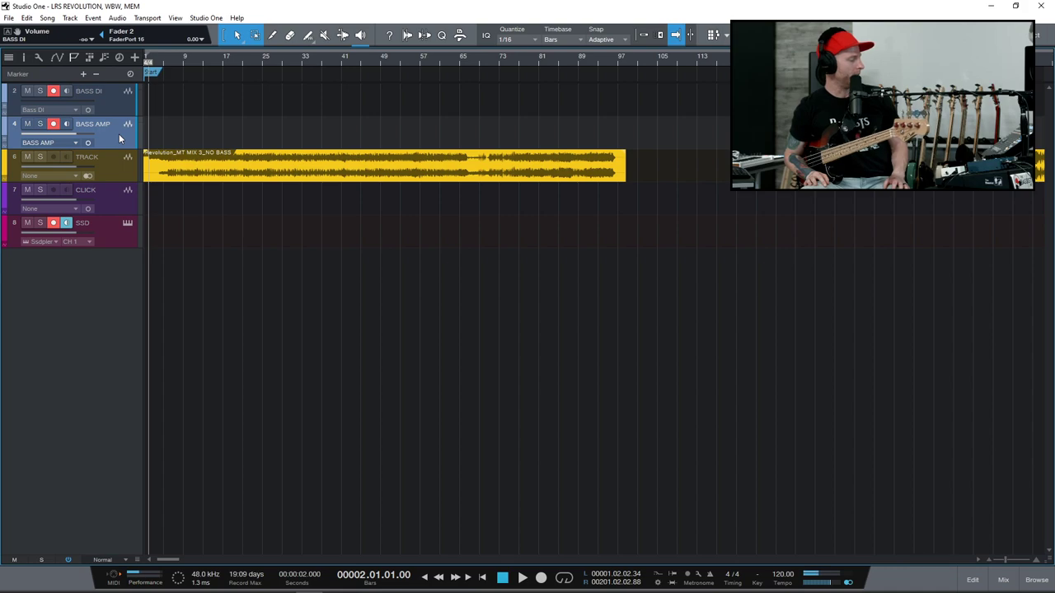
Record a bass take on the BASS DI and BASS AMP tracks from bar 1 through bar 99 of the song
key(Home)
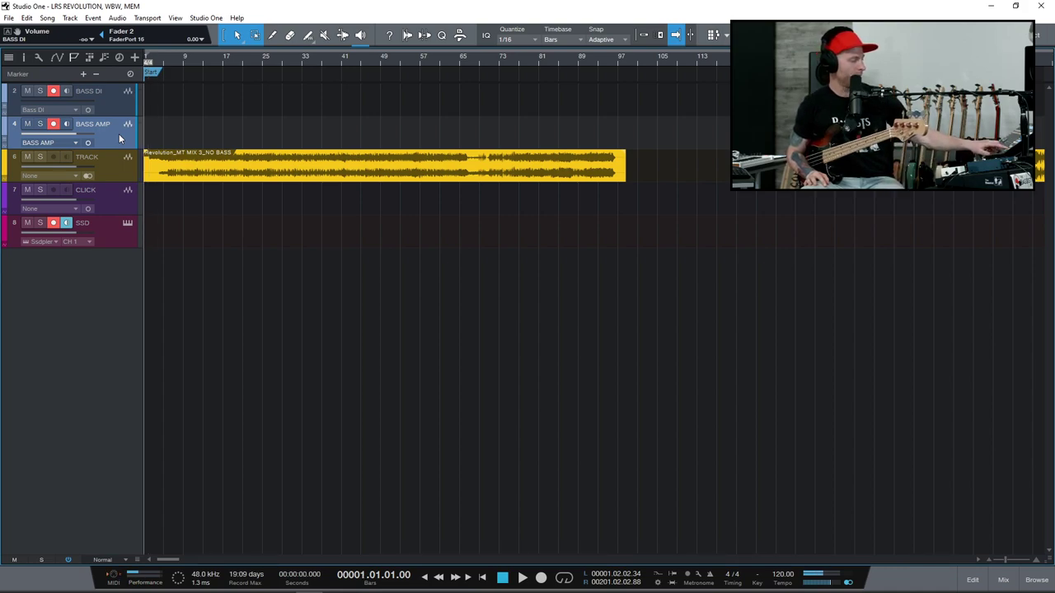
key(KP_Multiply)
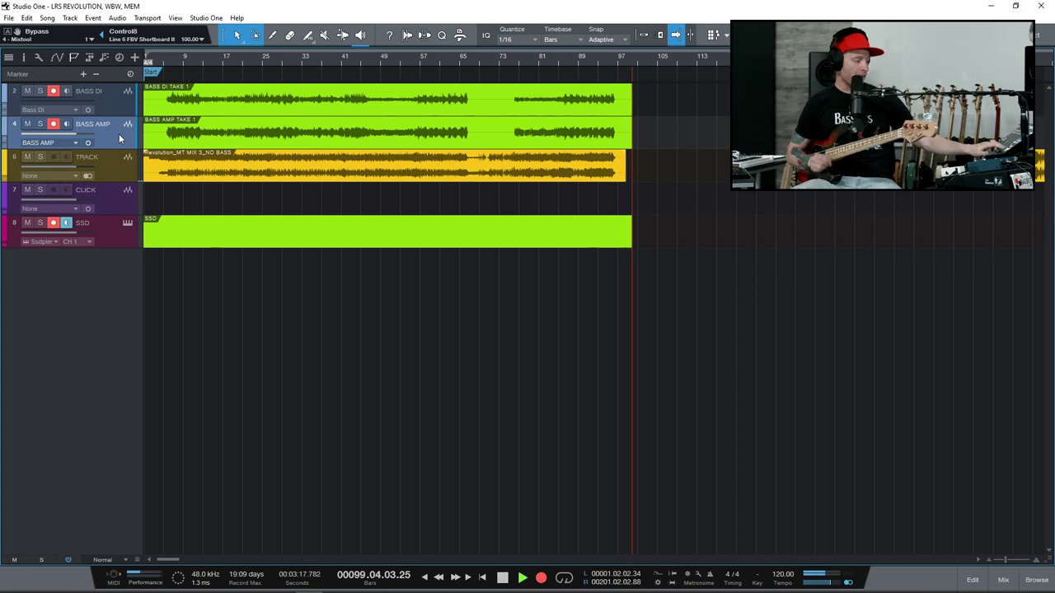
key(space)
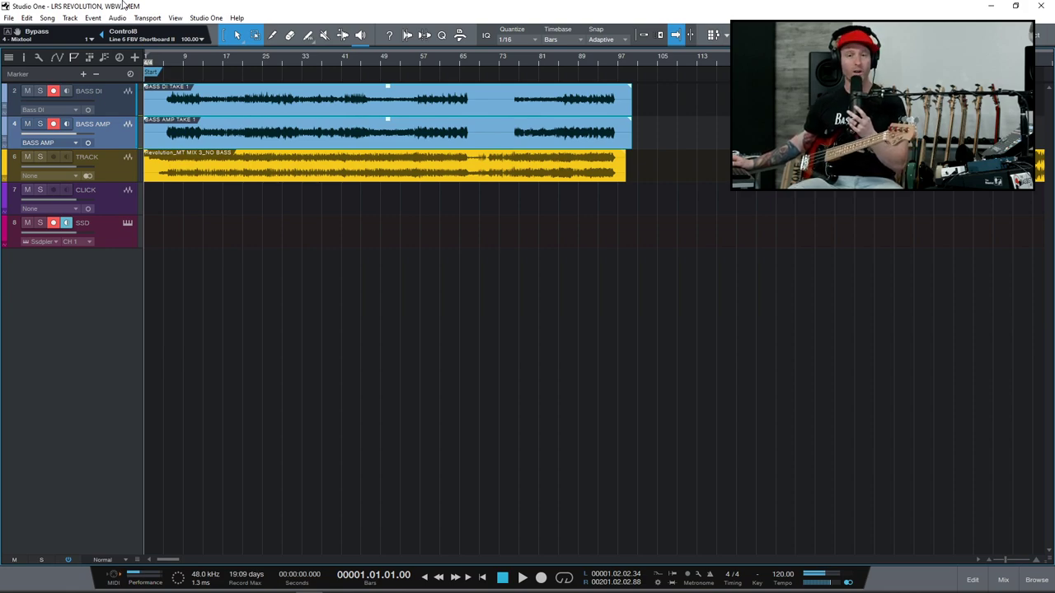
Show the BASS DI and BASS AMP layers, activate the empty Take 2 layer, and collapse the layers again
click(110, 100)
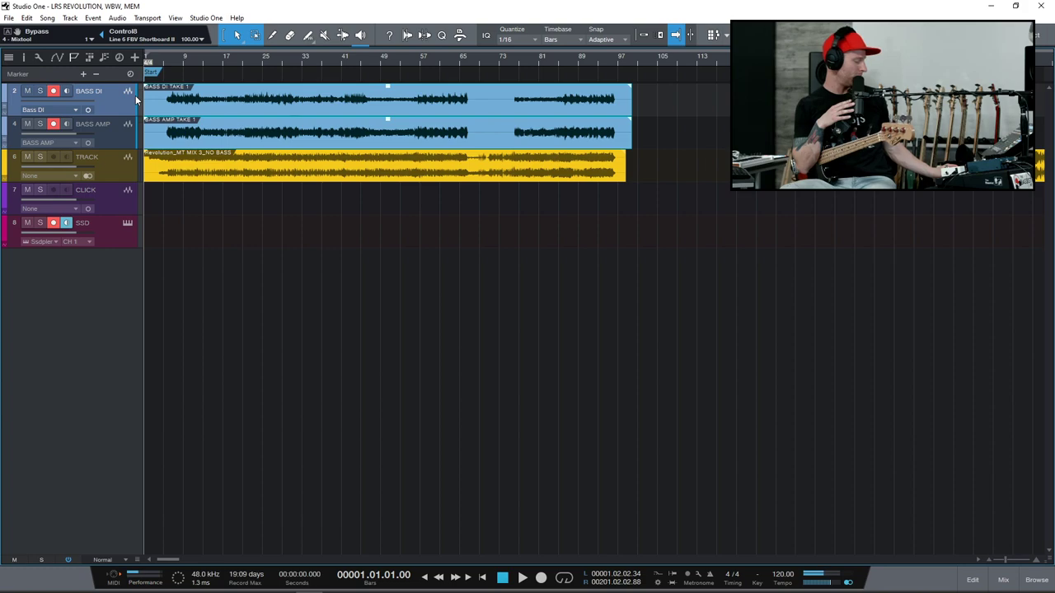
key(alt+l)
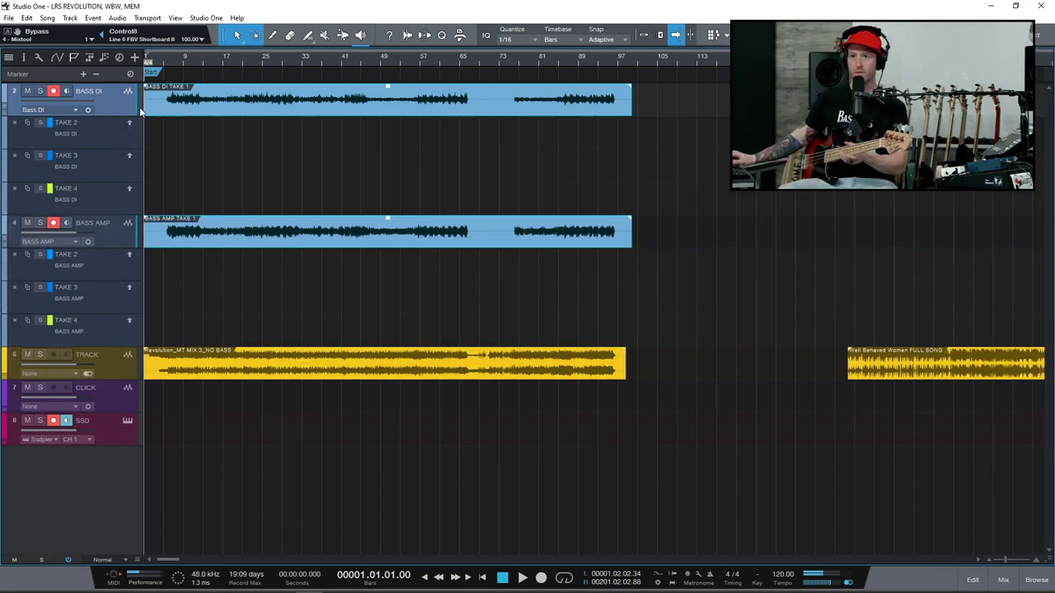
click(96, 137)
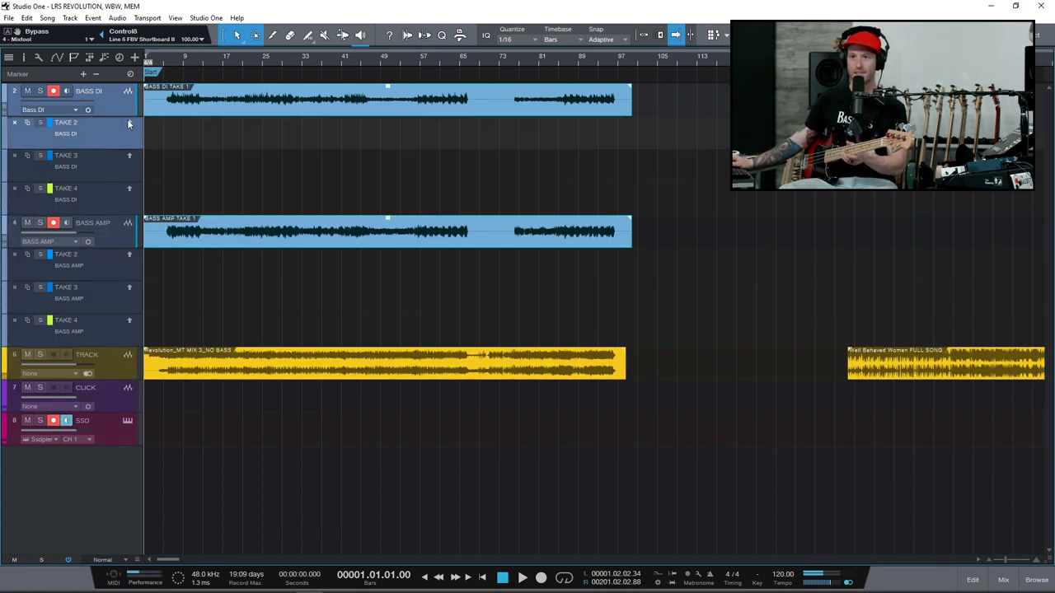
click(128, 121)
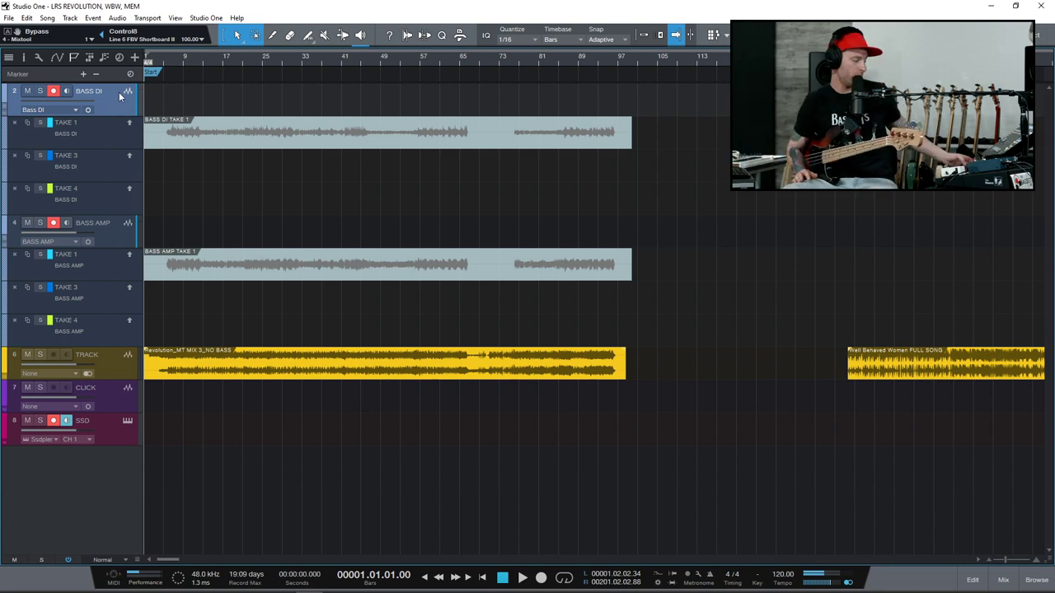
key(alt+l)
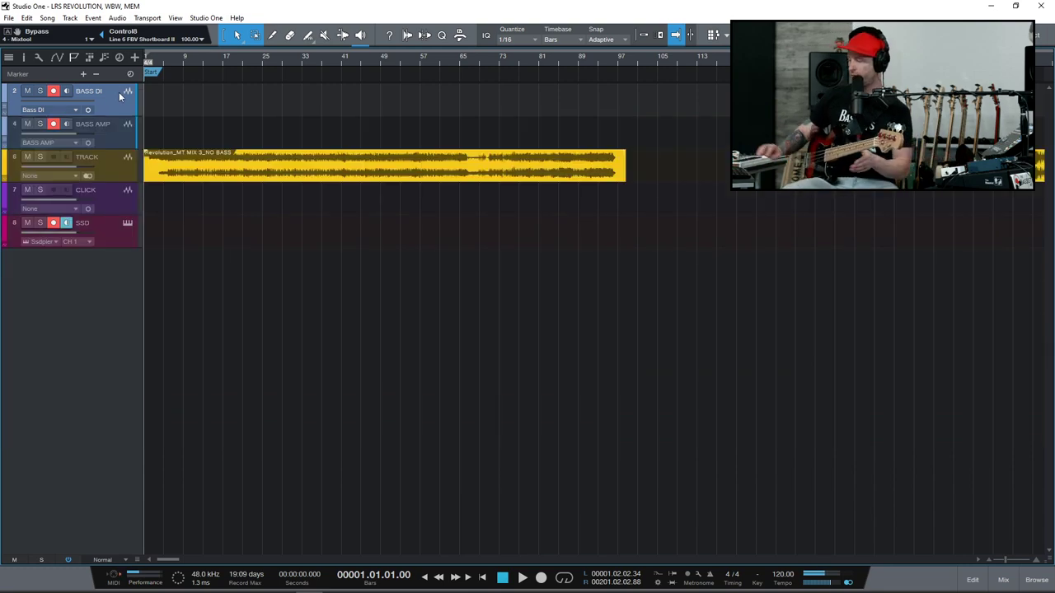
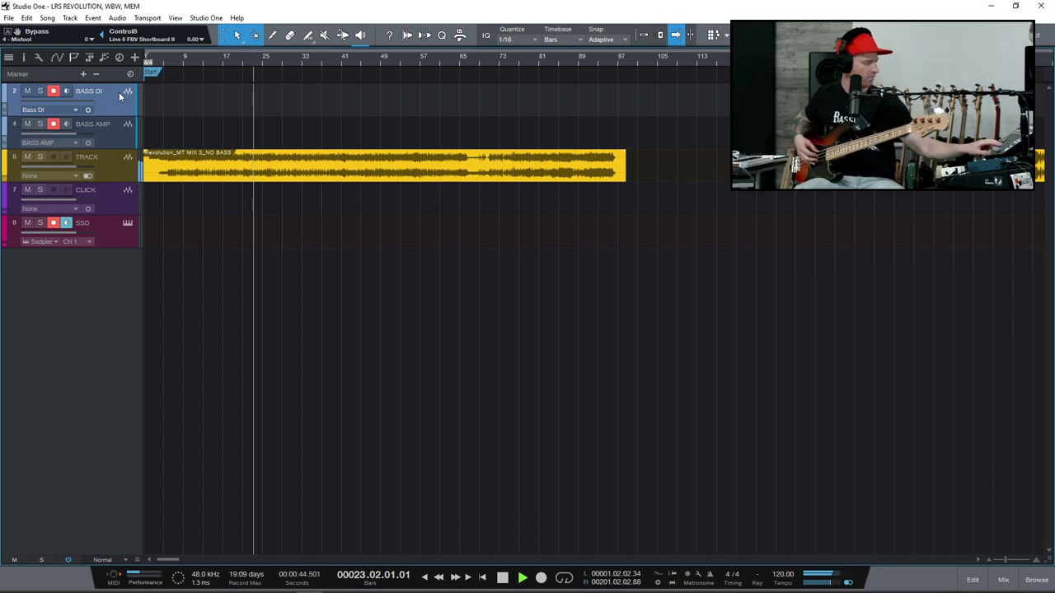
Stop playback in bar 23, then replay the passage from about bar 21 and stop in bar 22
key(space)
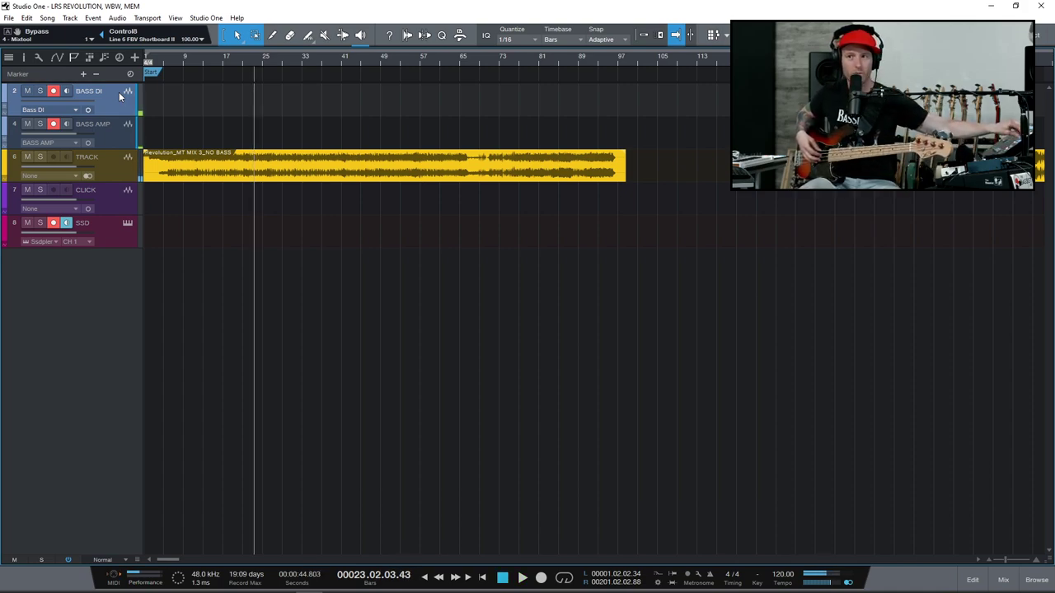
key(KP_0)
key(space)
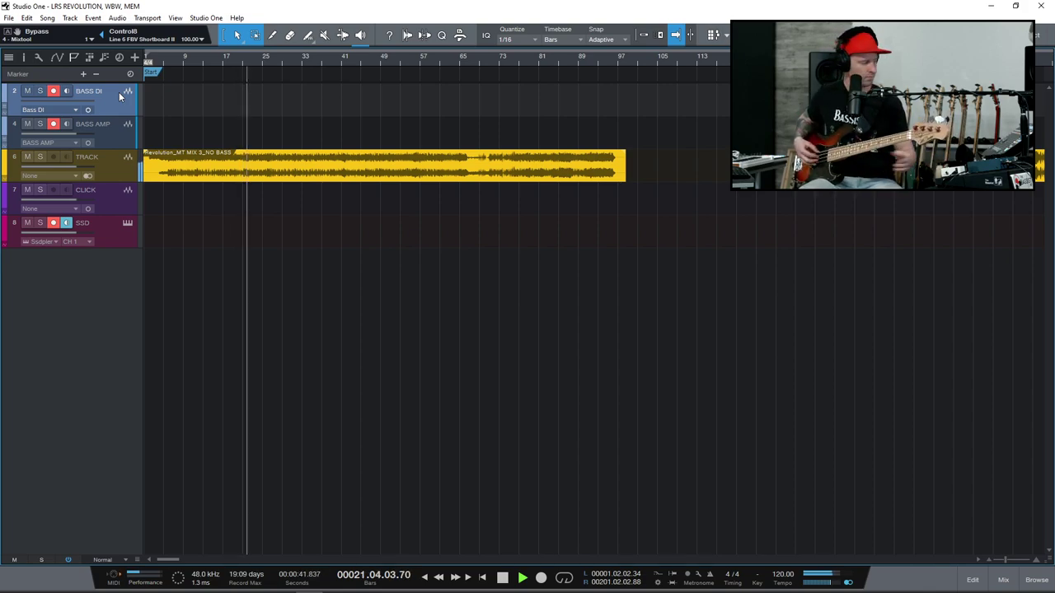
key(space)
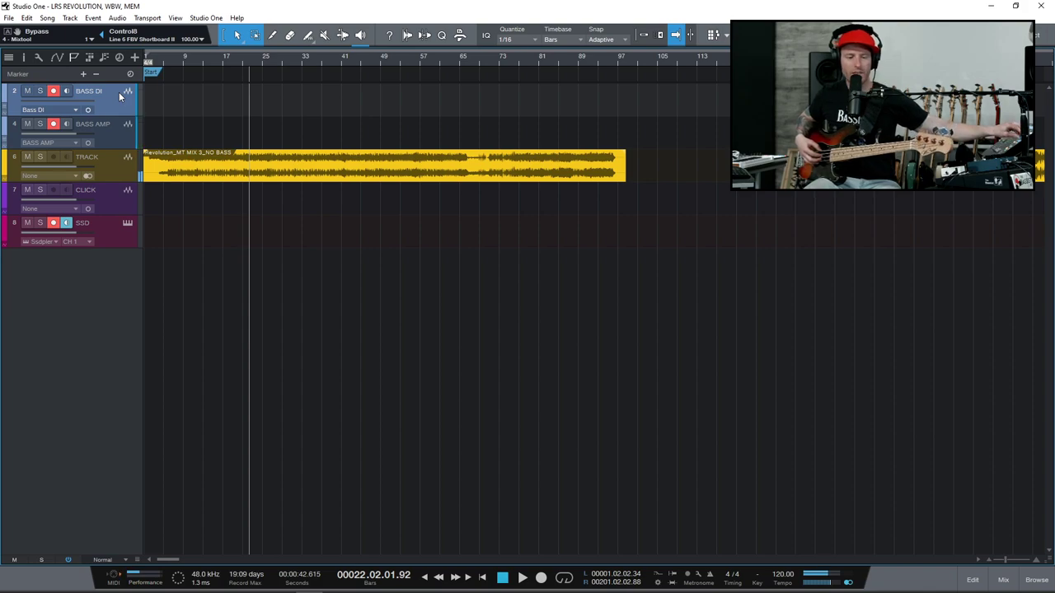
Move the playback position back to bar 21 and audition the passage in short bursts, stopping in bar 22
key(KP_Subtract)
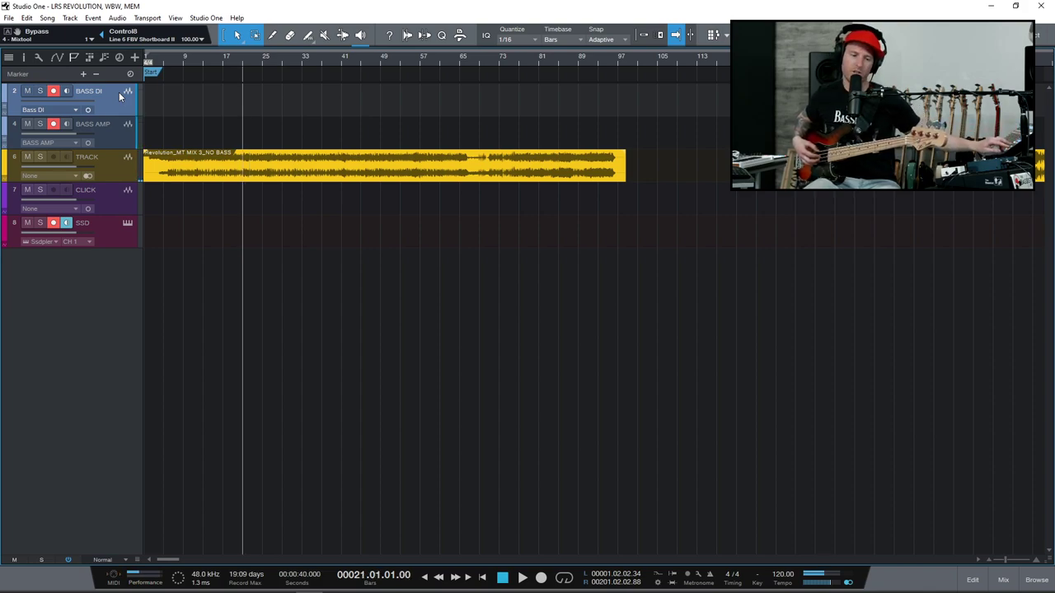
key(space)
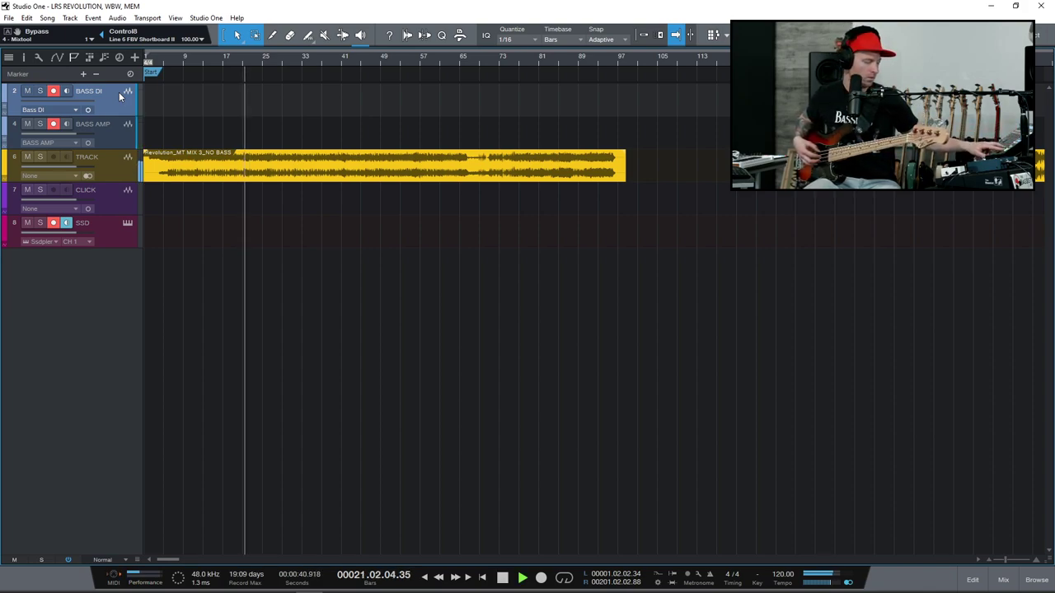
key(space)
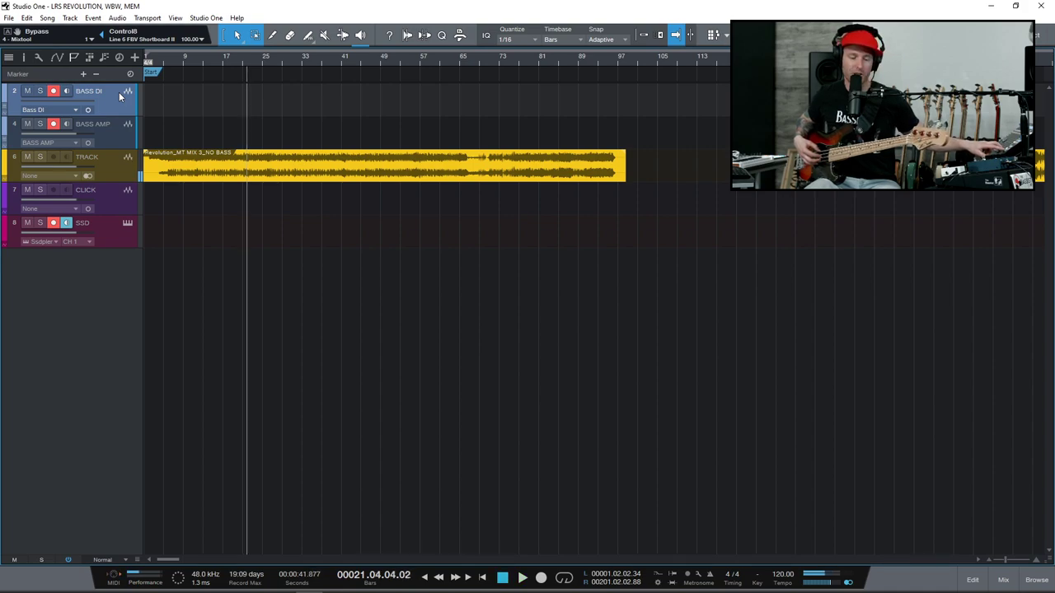
key(space)
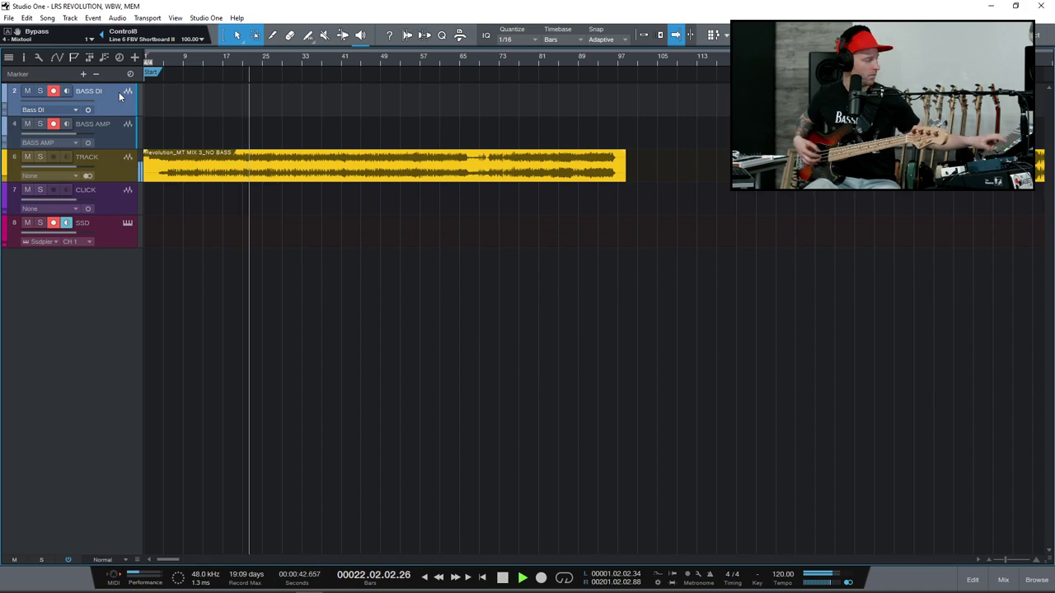
key(KP_Subtract)
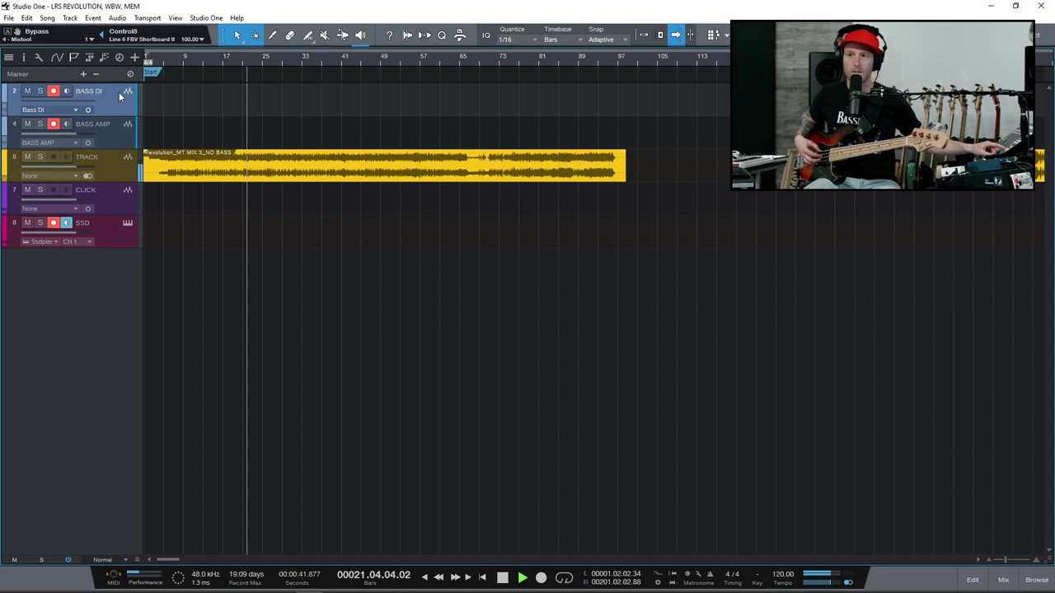
key(space)
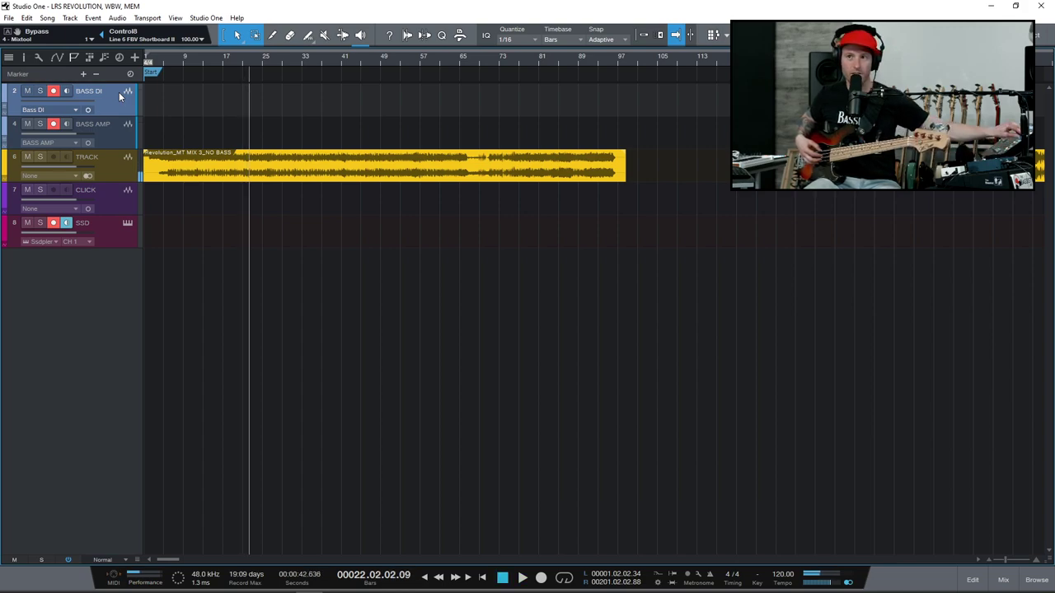
Move the playback position back two bars and rehearse the passage from bar 20
key(KP_Subtract)
key(KP_Subtract)
key(space)
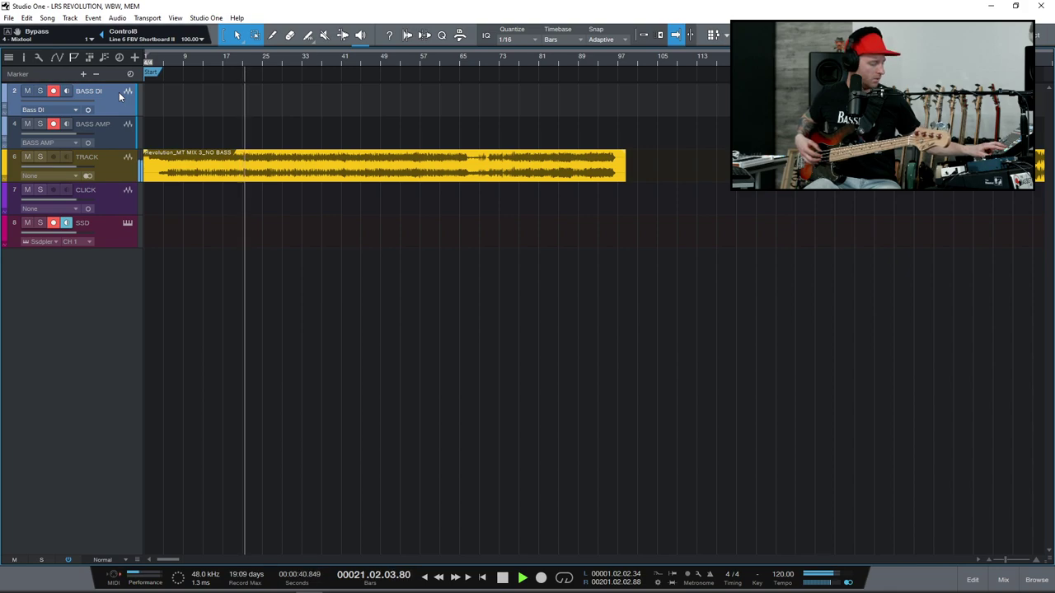
key(space)
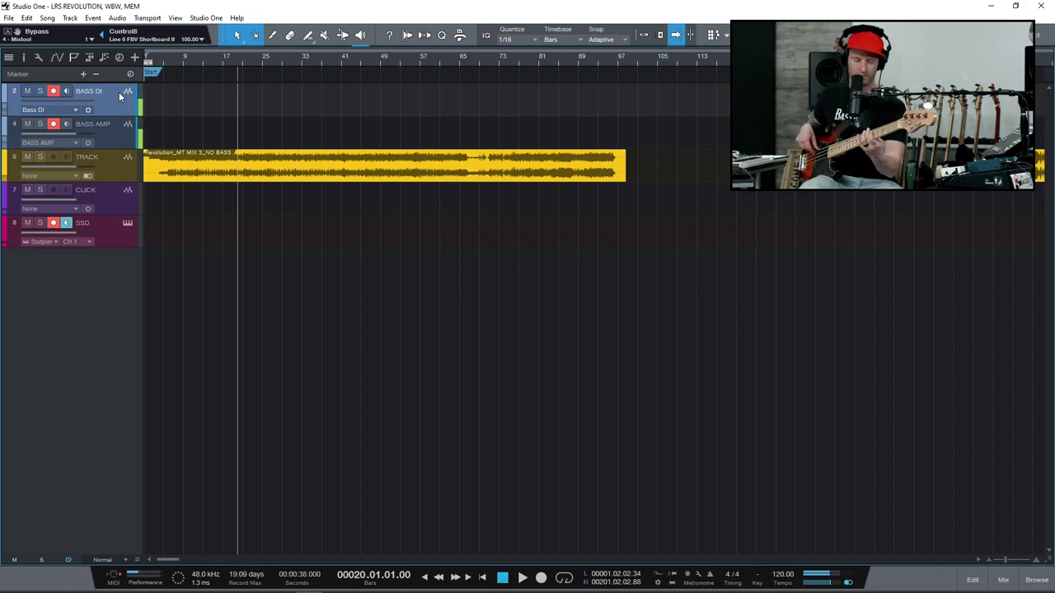
Replay the passage from bar 20 several times with short stops, ending in bar 22
key(space)
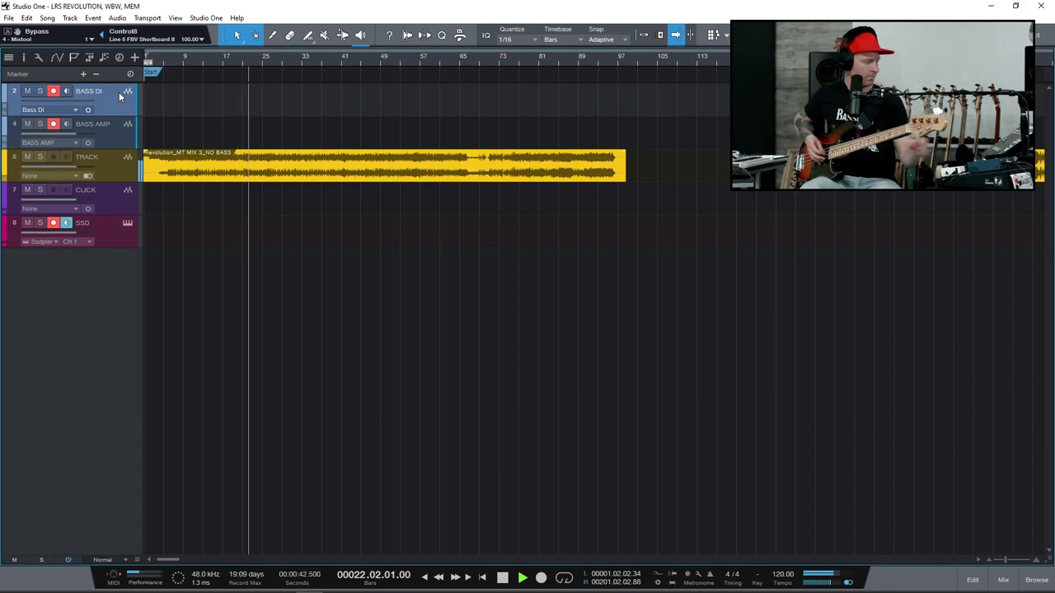
key(space)
key(space)
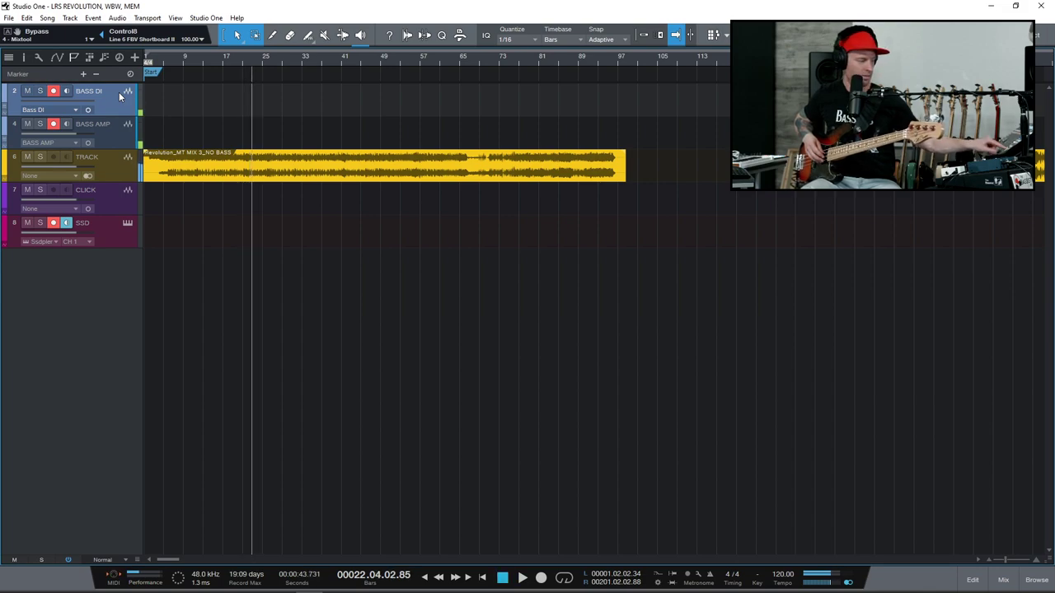
key(space)
key(space)
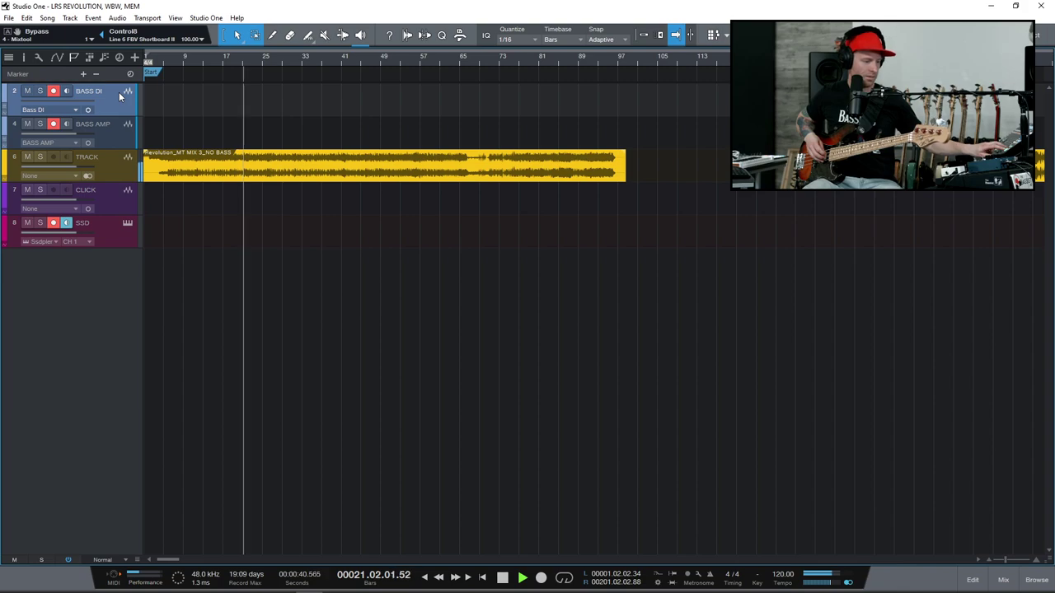
key(space)
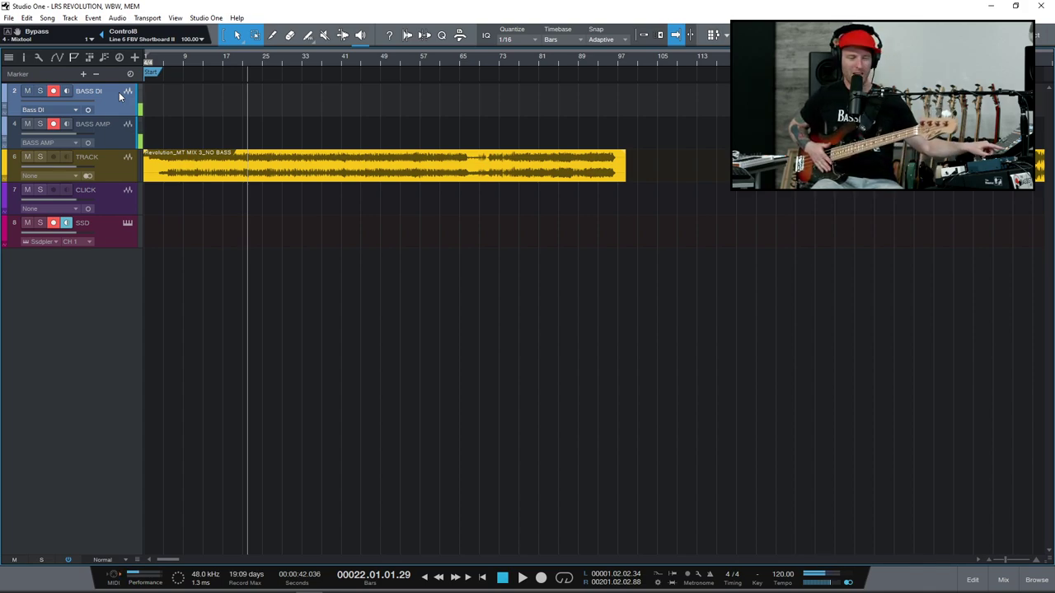
Briefly audition bar 22 again and move the playback position back to bar 19
key(space)
key(space)
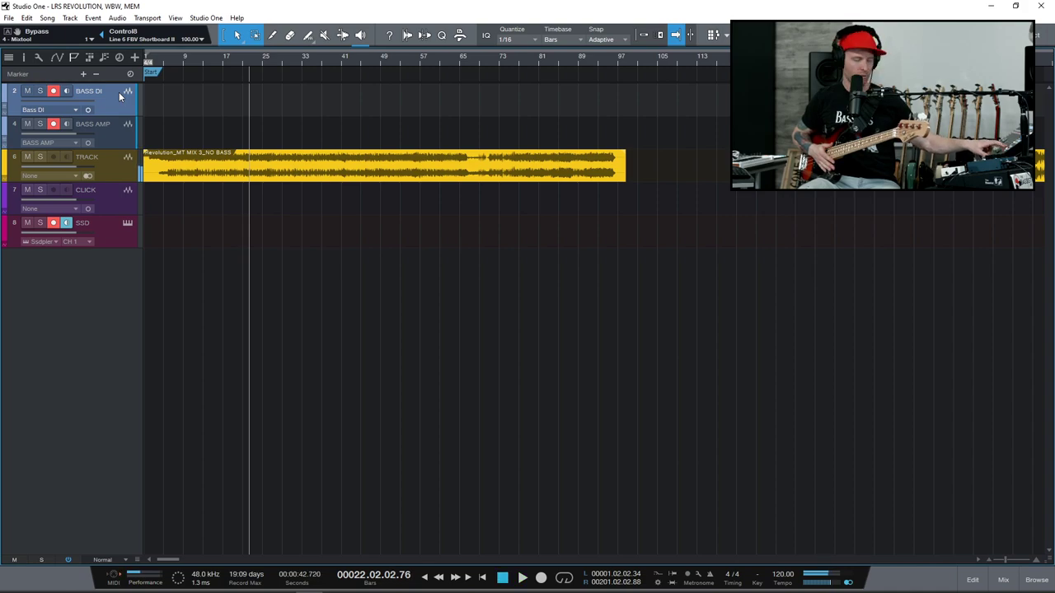
key(KP_Subtract)
key(KP_Subtract)
key(KP_Subtract)
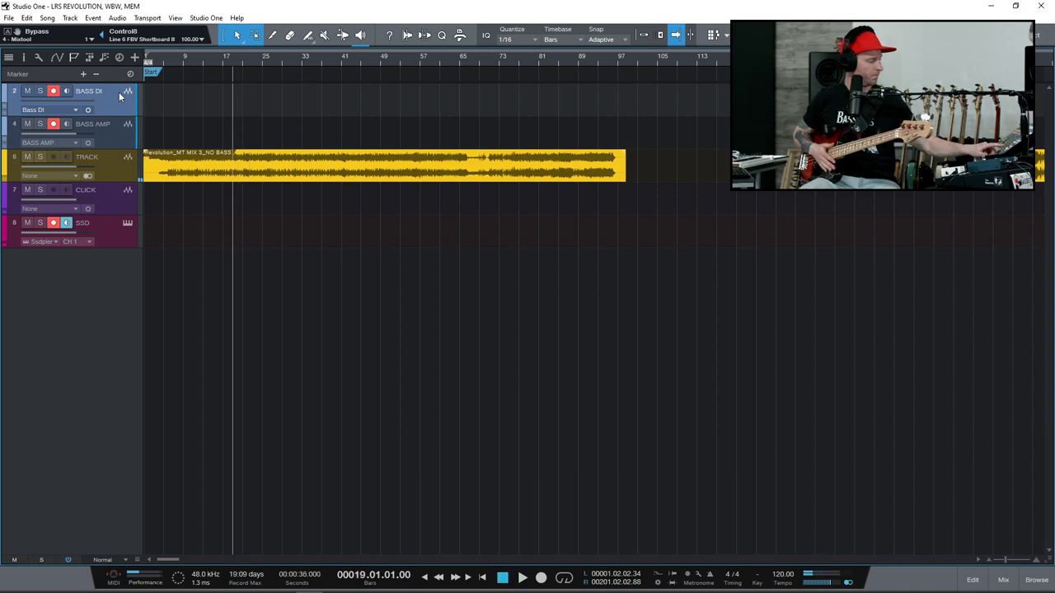
Play from bar 19 into bar 21, then repeat the passage from bar 20 and return there after each run
key(space)
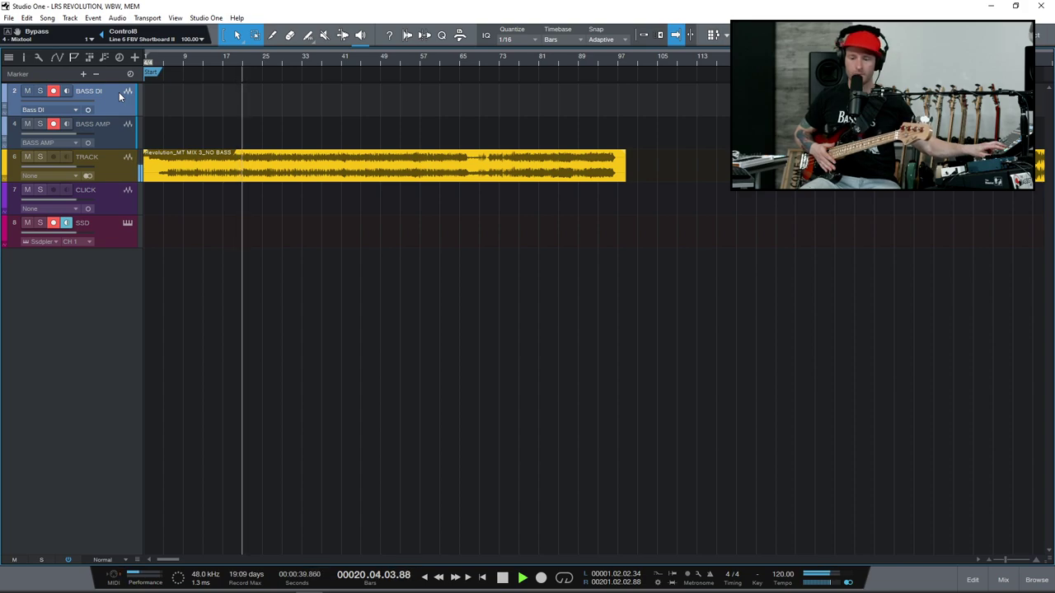
key(space)
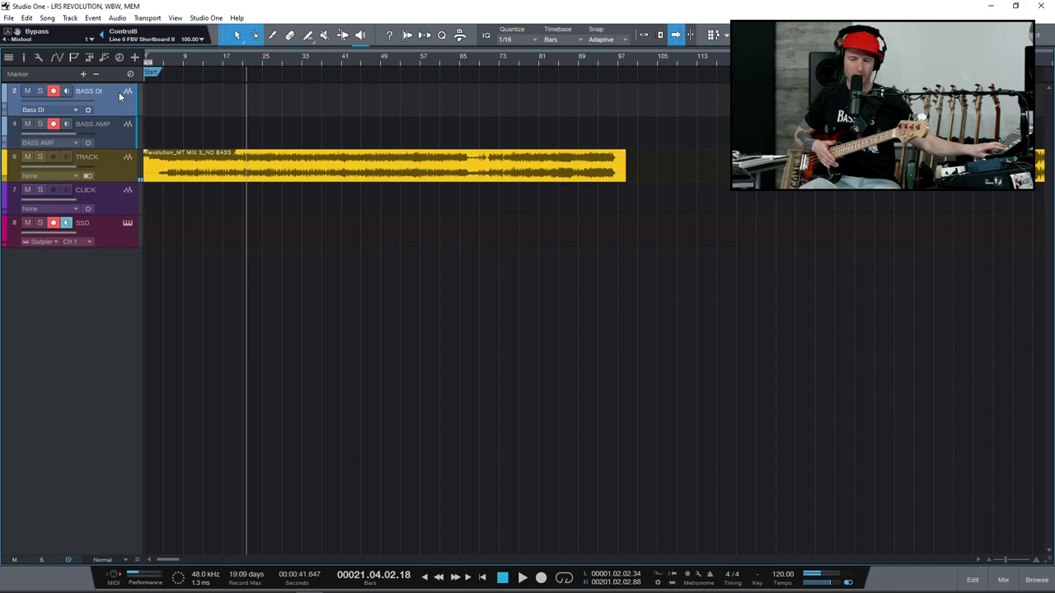
key(space)
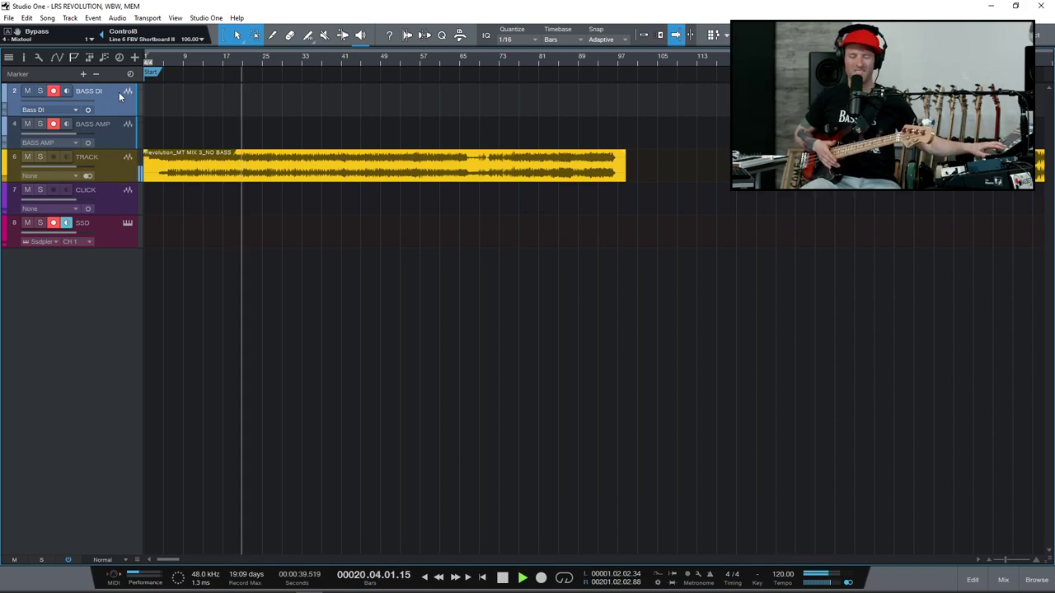
key(space)
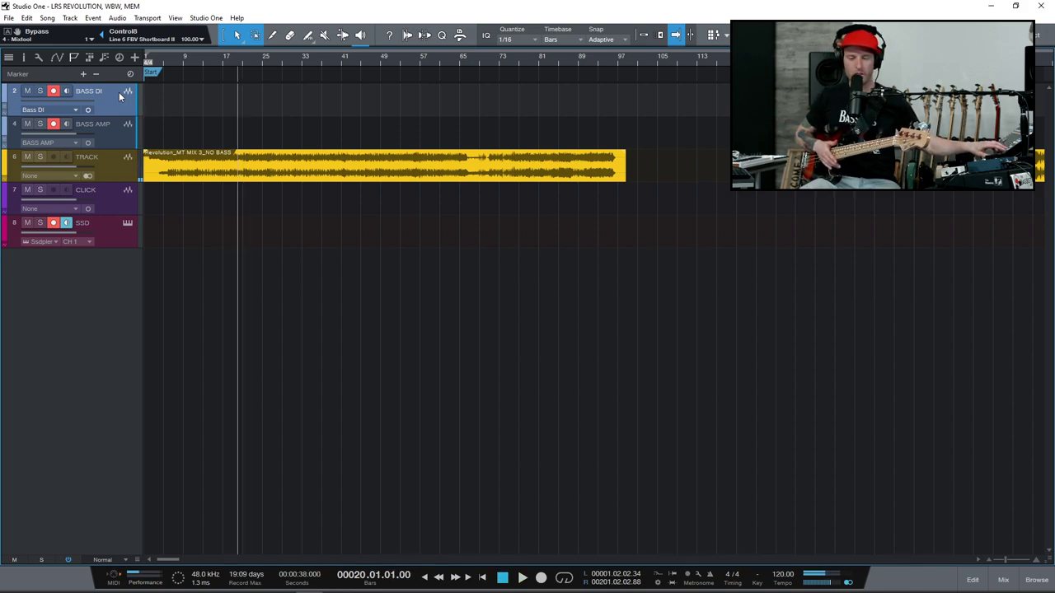
key(space)
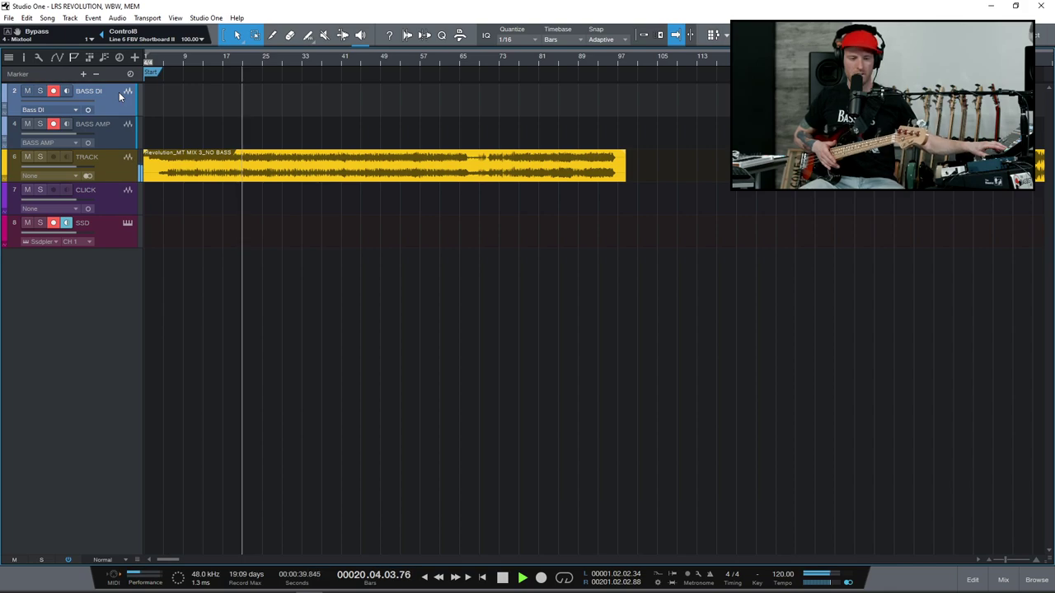
key(space)
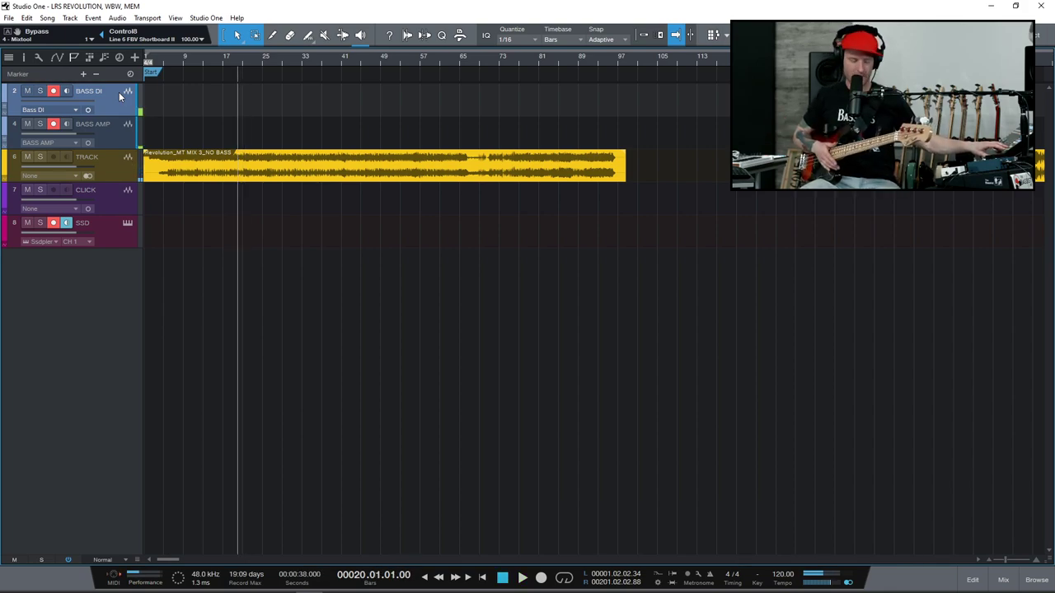
key(space)
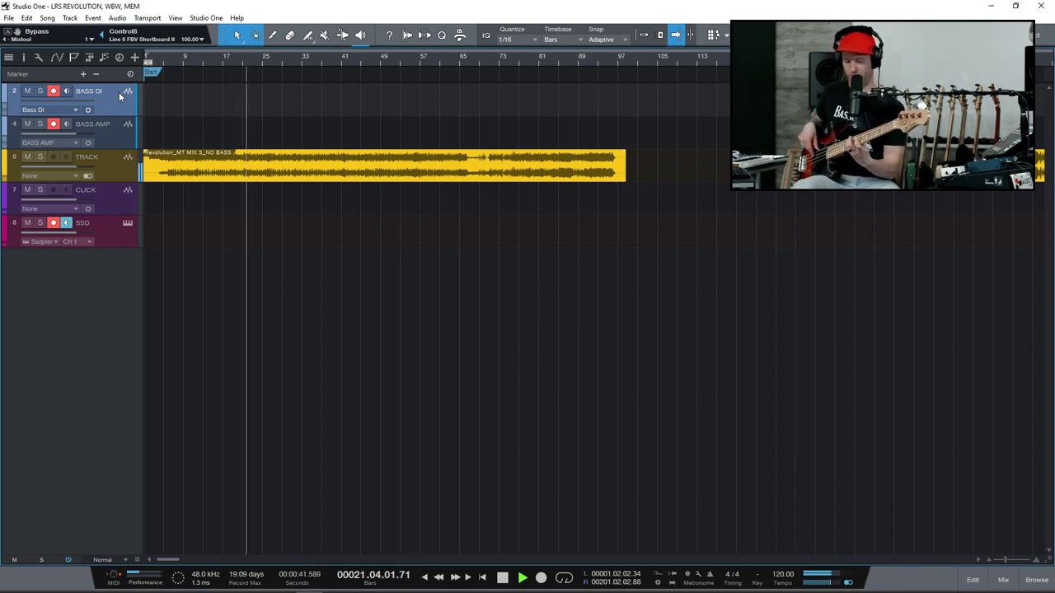
key(space)
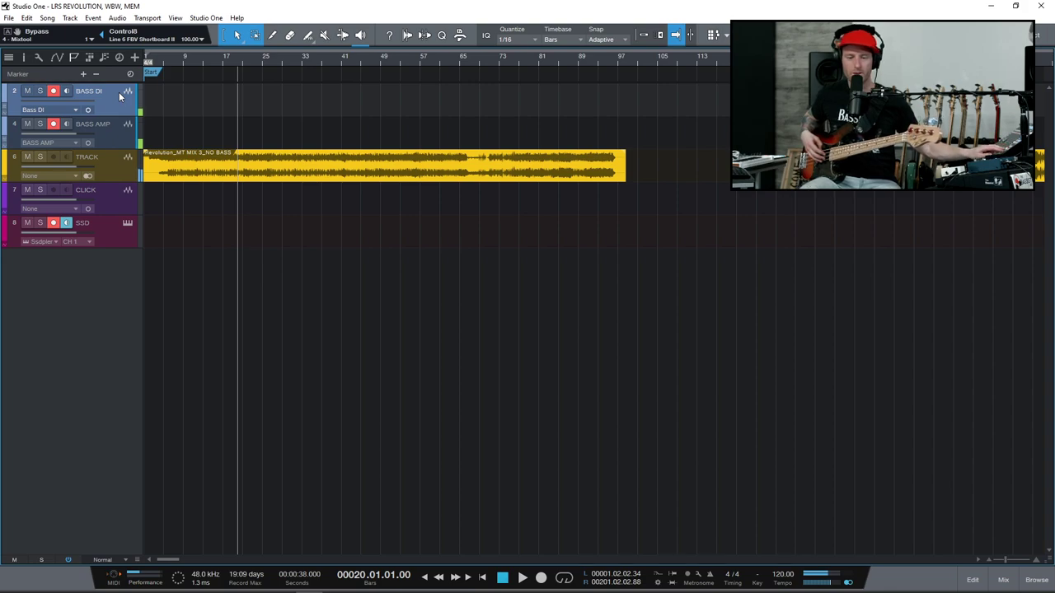
Rehearse the passage from bar 20, extending the last run into bar 22, and return the playback position to bar 20
key(space)
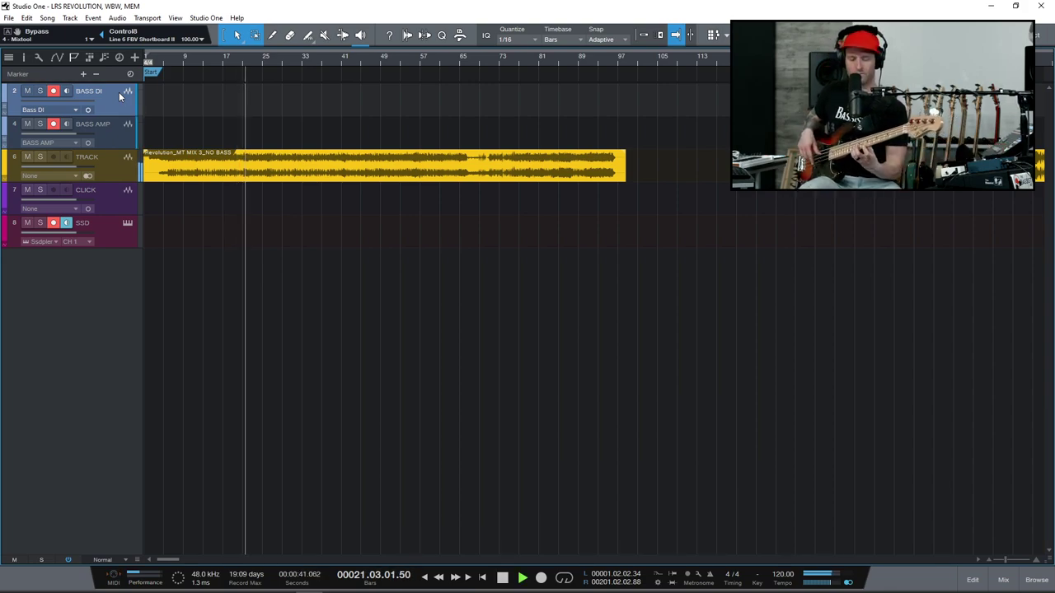
key(space)
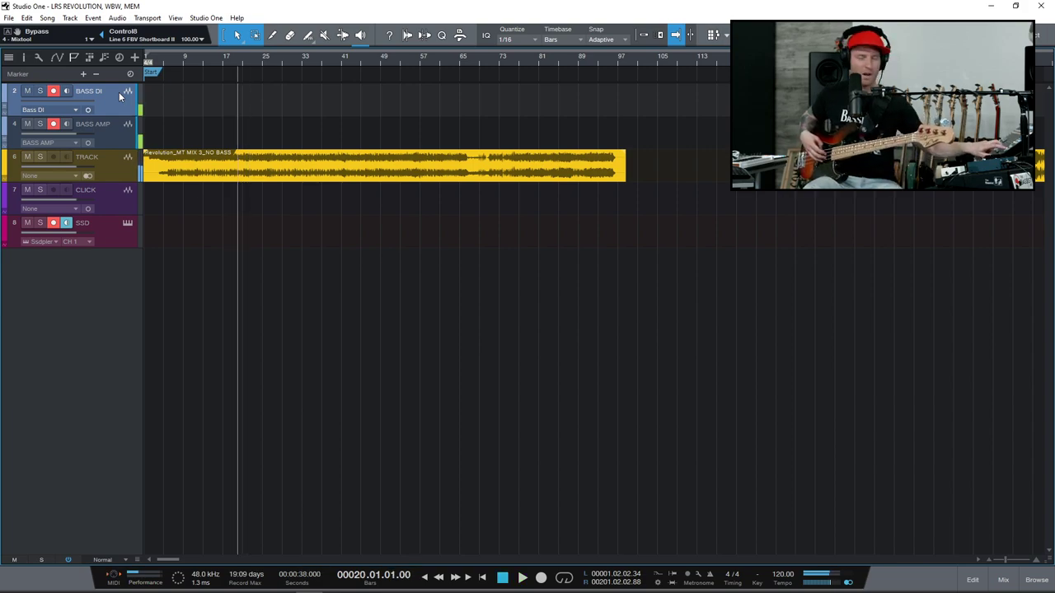
key(space)
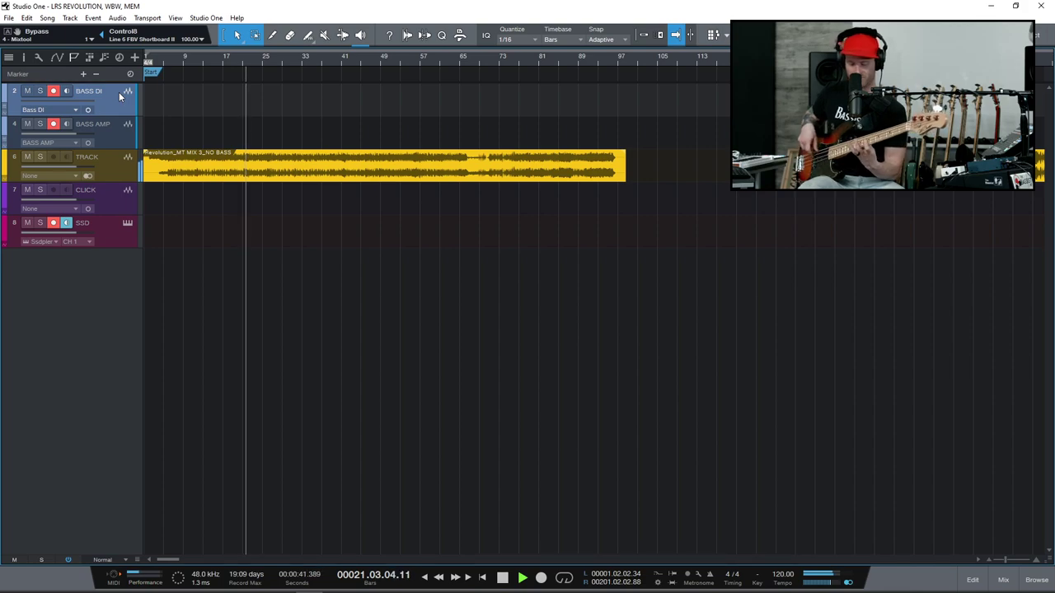
key(space)
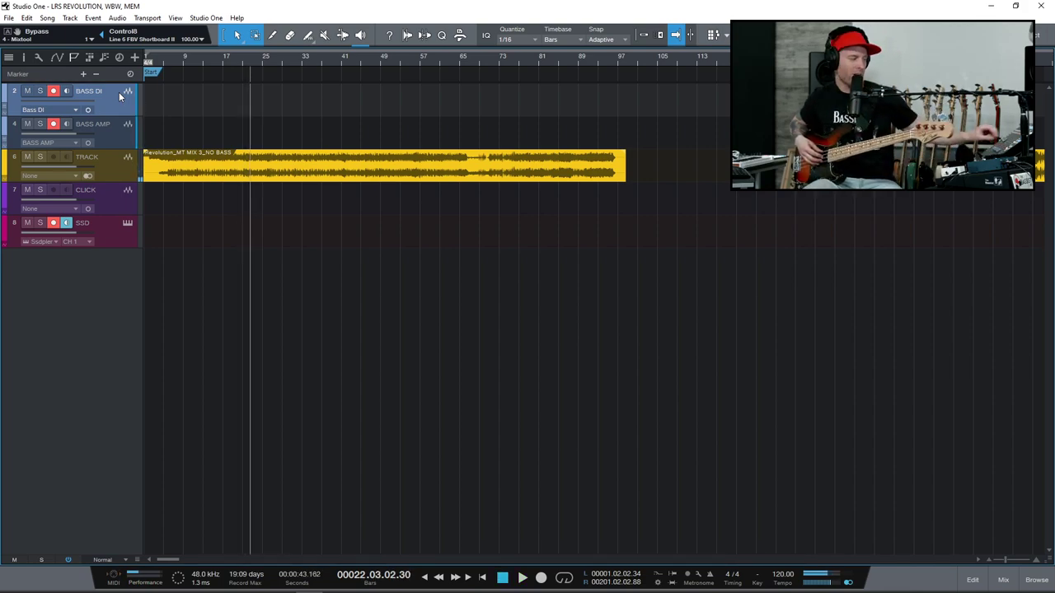
key(KP_Subtract)
key(KP_Subtract)
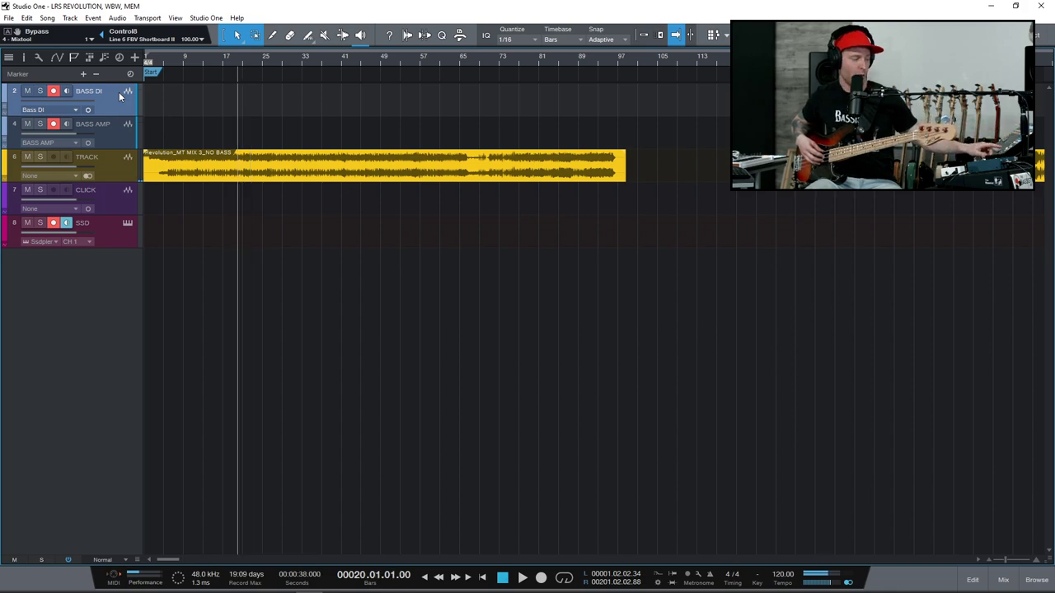
Run through the passage from bar 20 three more times, stopping the last run in bar 22
key(space)
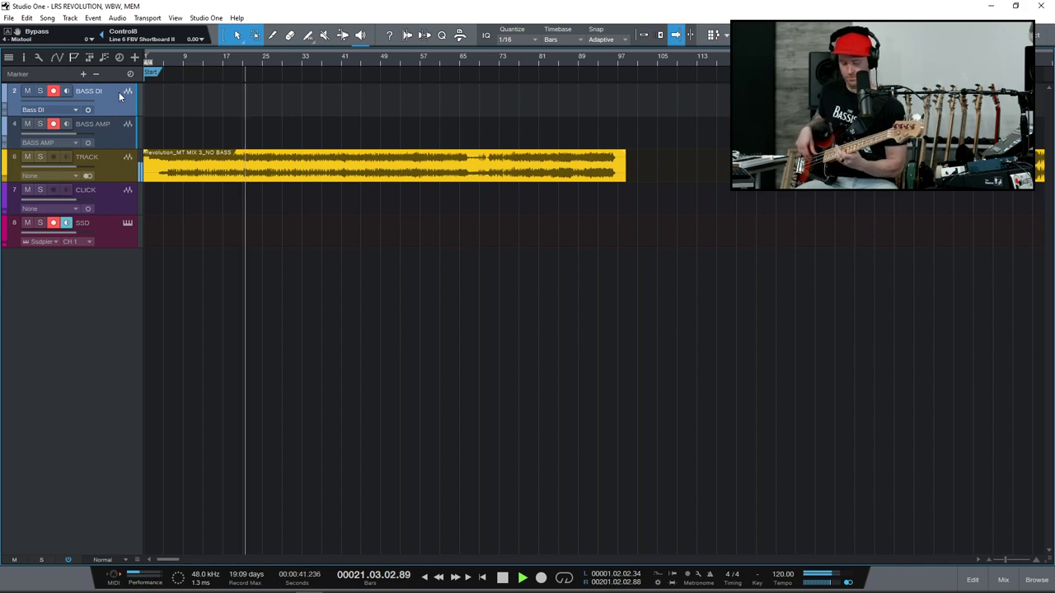
key(space)
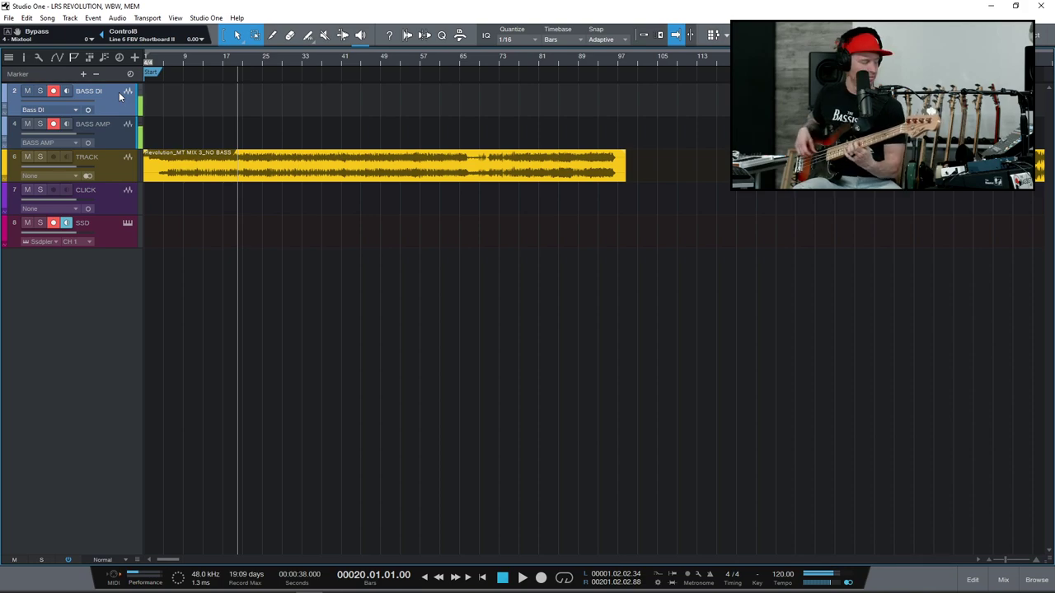
key(space)
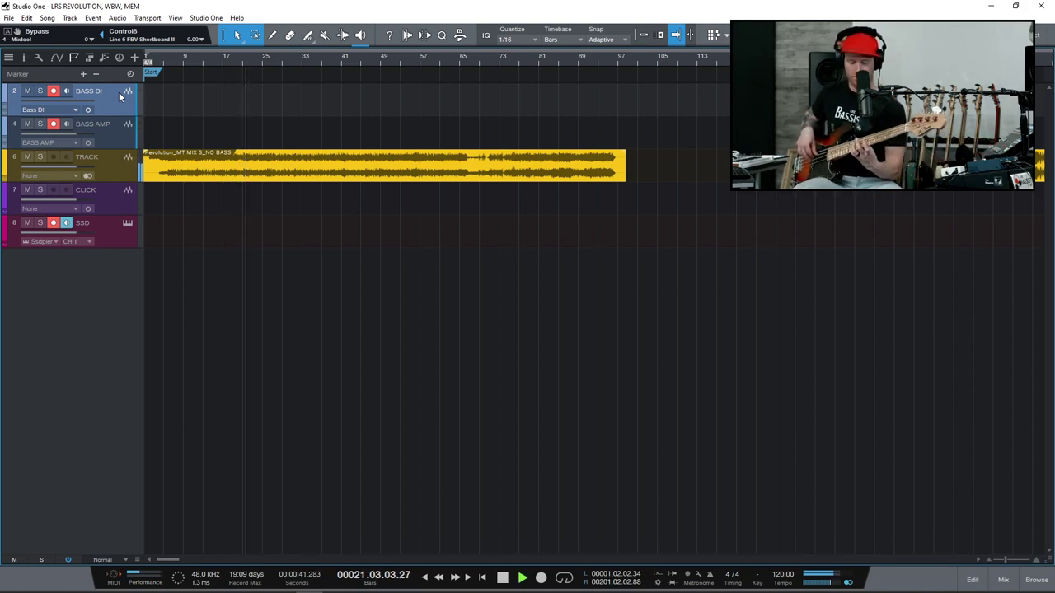
key(space)
key(space)
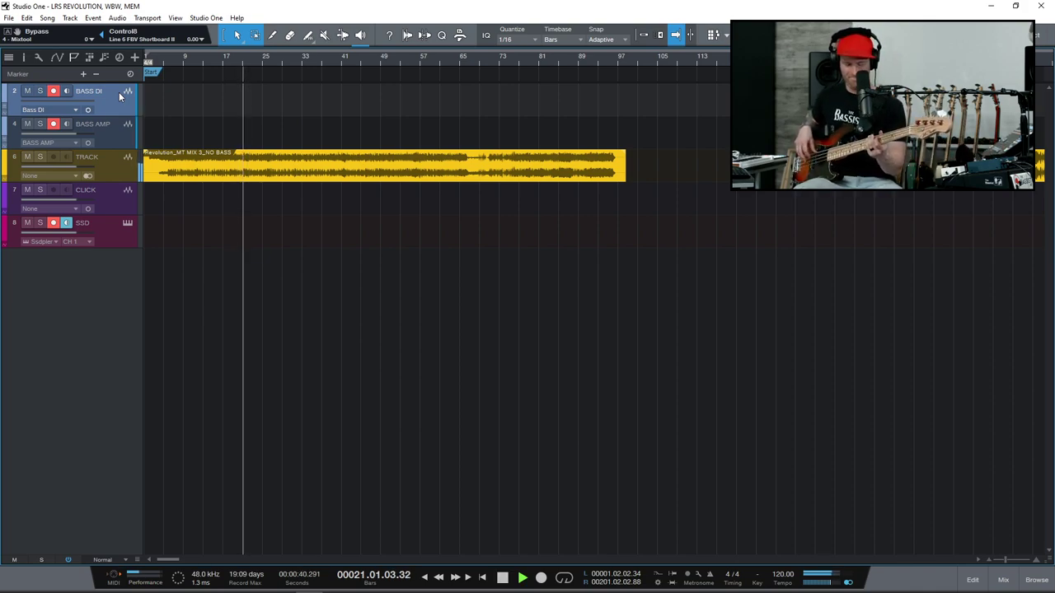
key(space)
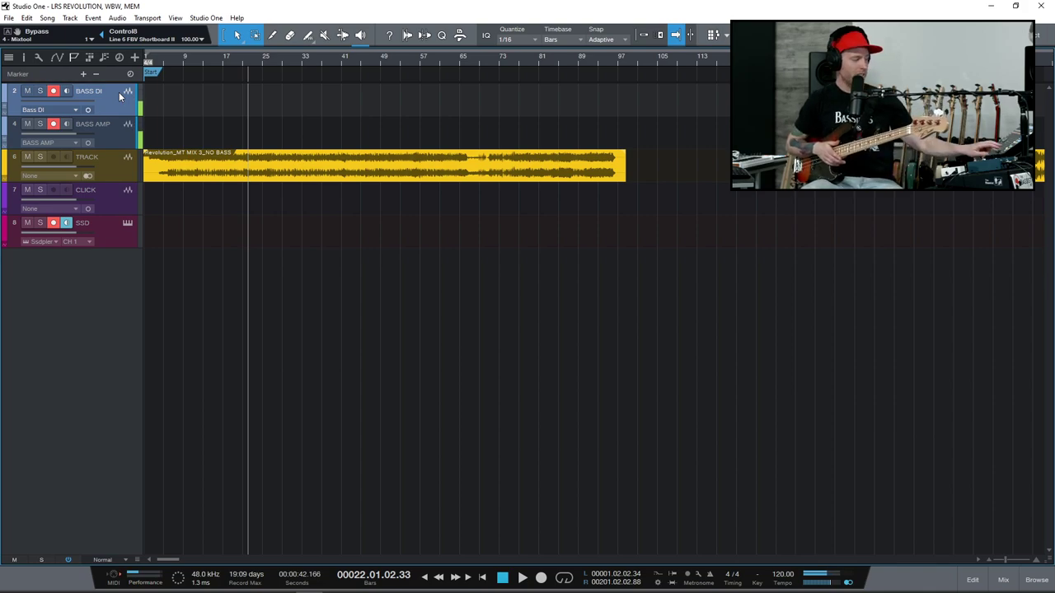
Play the backing track onward through bar 26 into bar 27 and return the playback position to the song start
key(space)
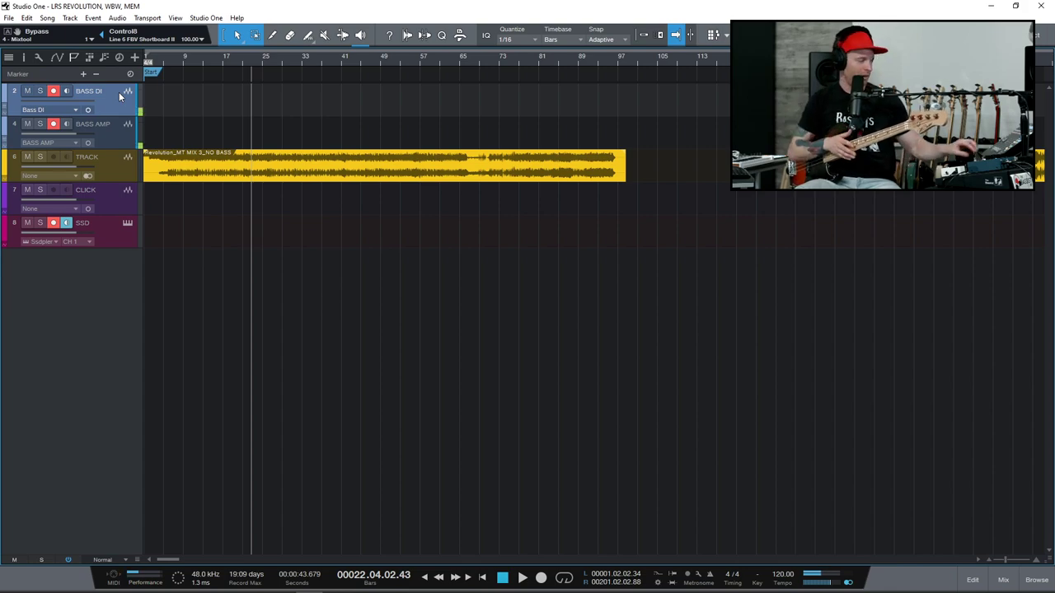
key(space)
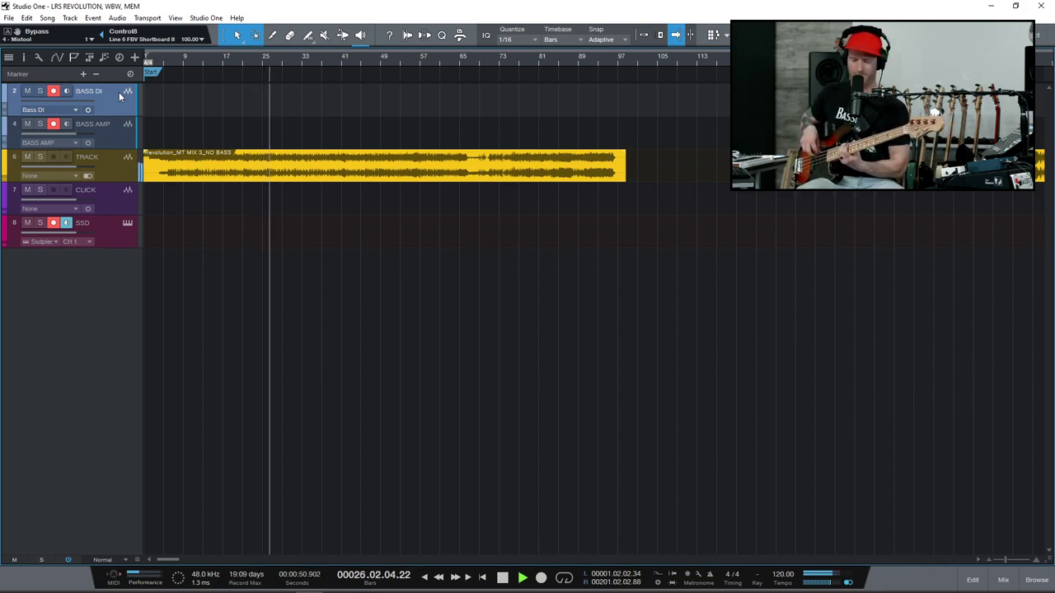
key(space)
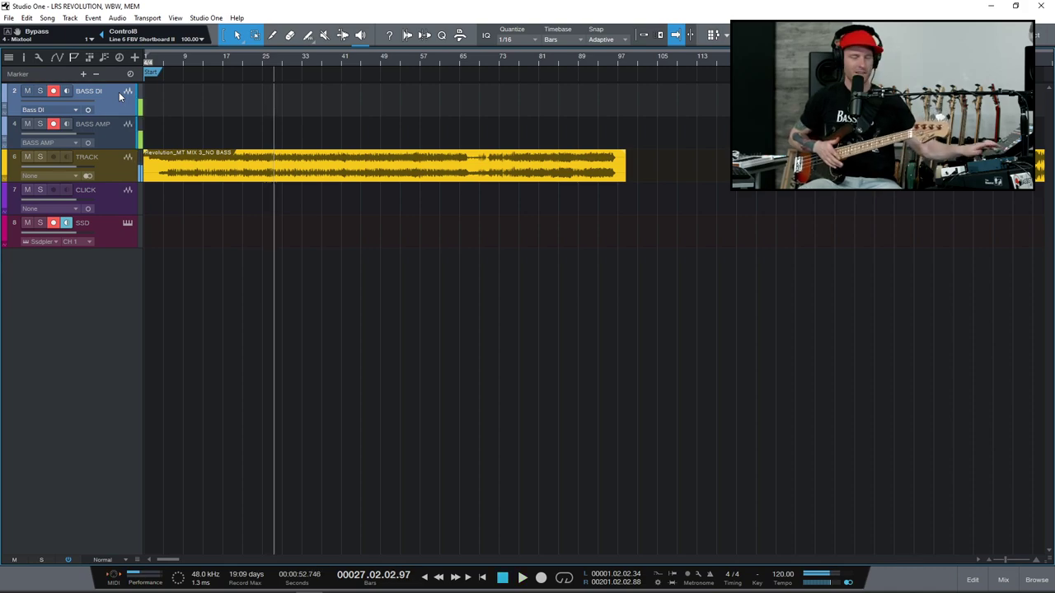
key(Home)
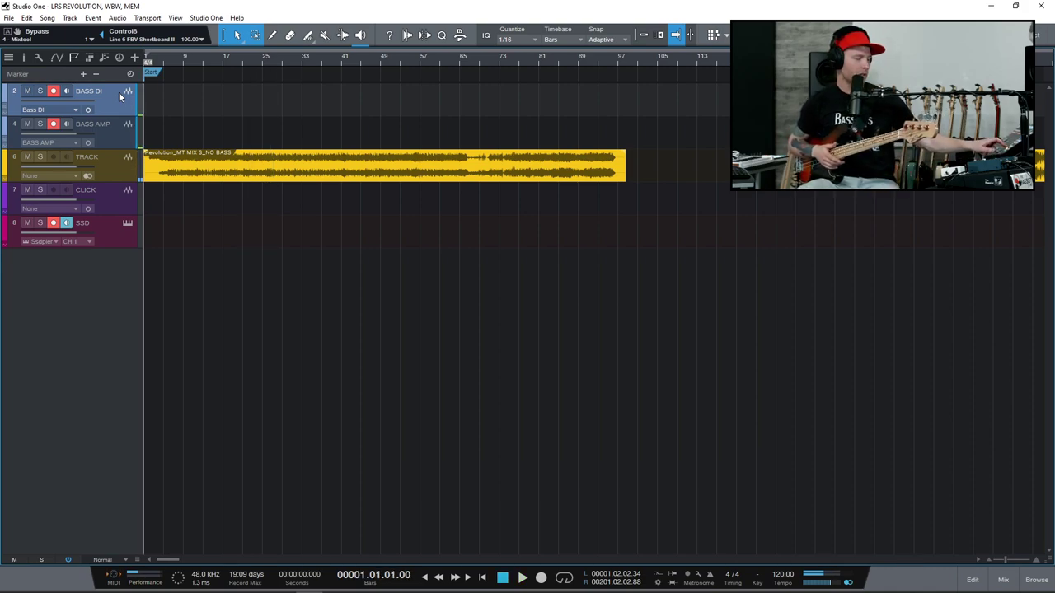
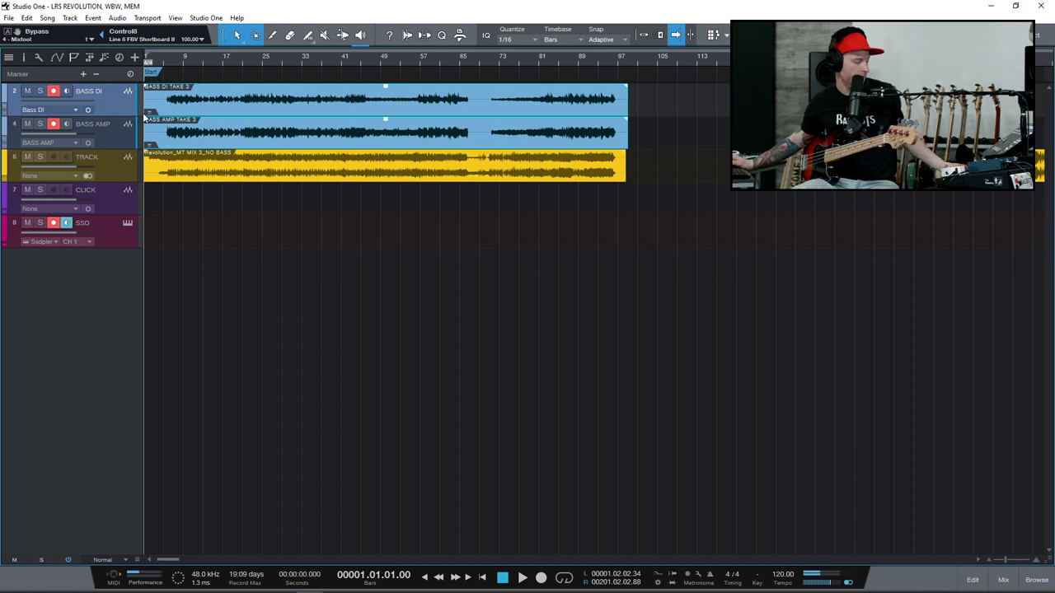
Show the recorded layers and make Take 1 the active take on both the BASS DI and BASS AMP tracks
click(143, 118)
click(123, 129)
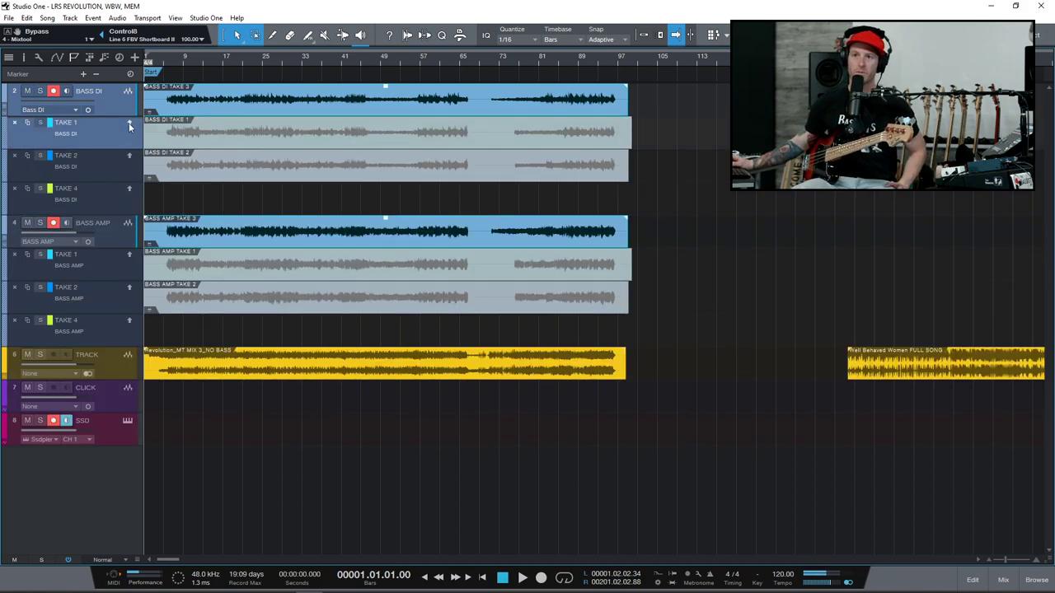
click(129, 123)
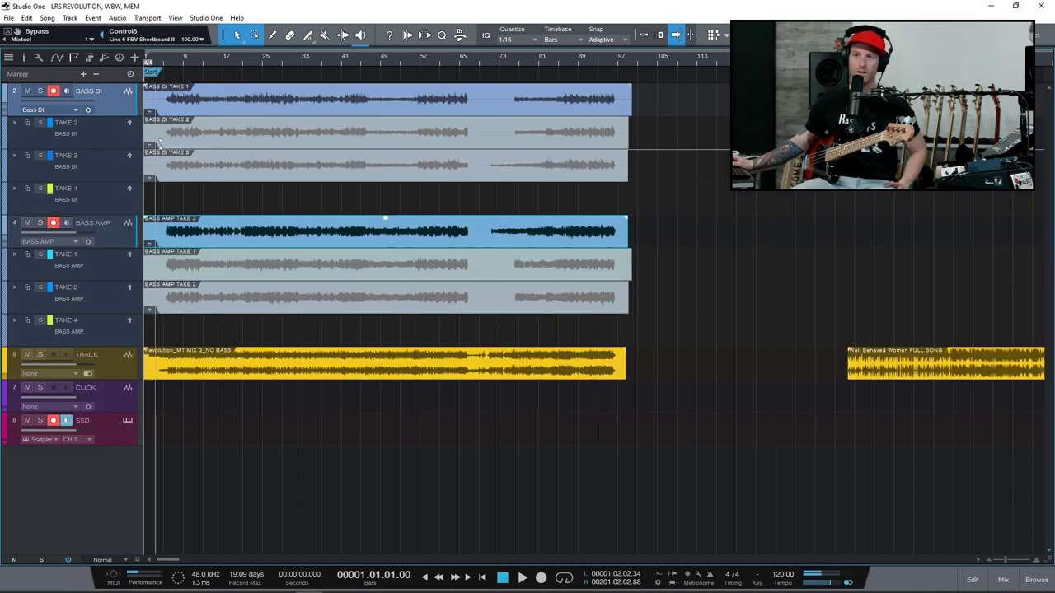
click(129, 255)
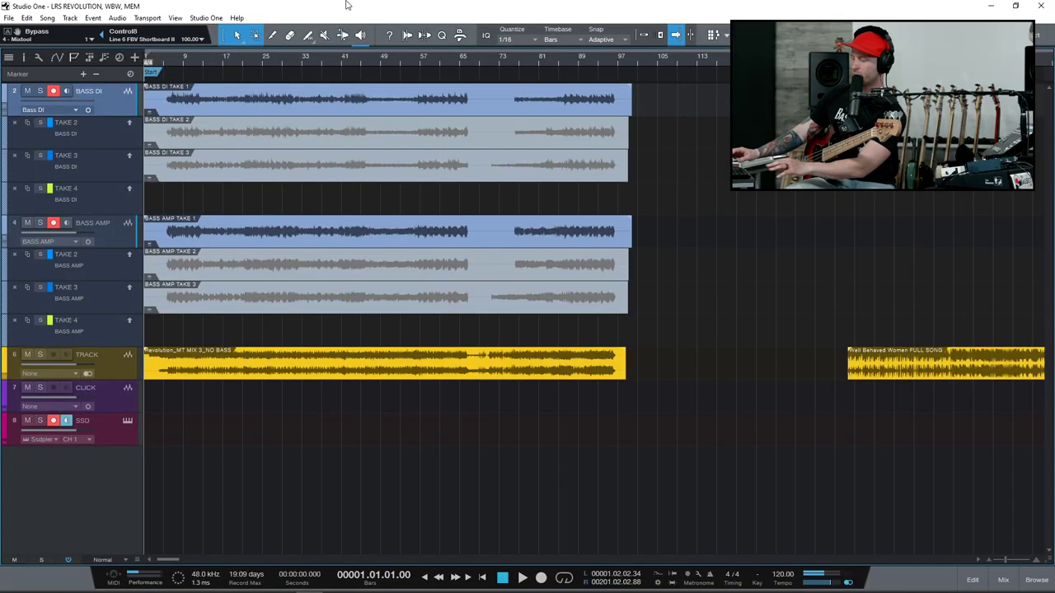
Select the TRACK track and place the playback position at the start of the Well Behaved Women FULL SONG event in bar 143
key(w)
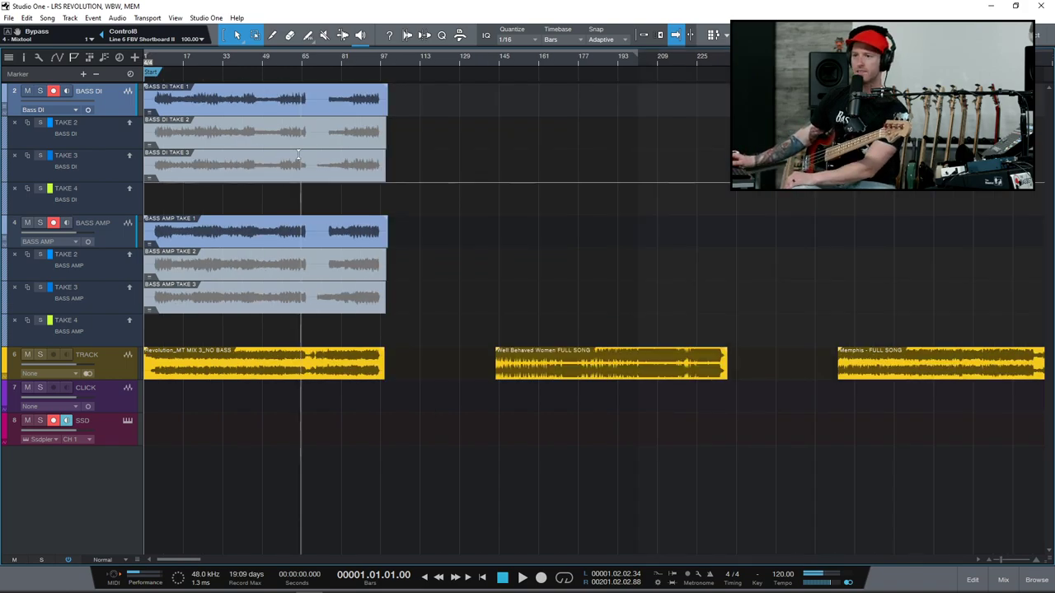
click(479, 370)
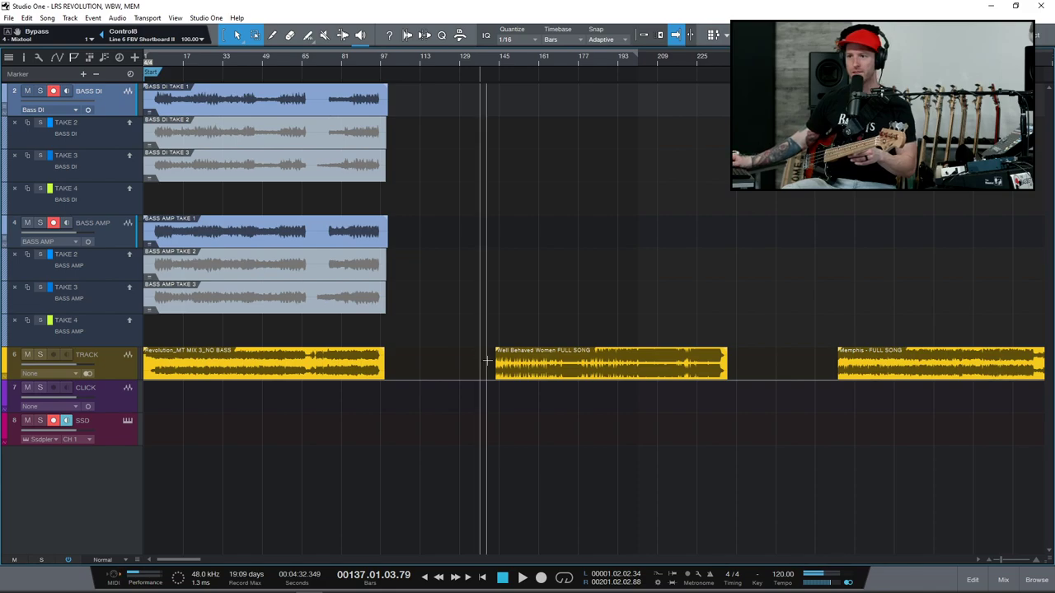
click(493, 357)
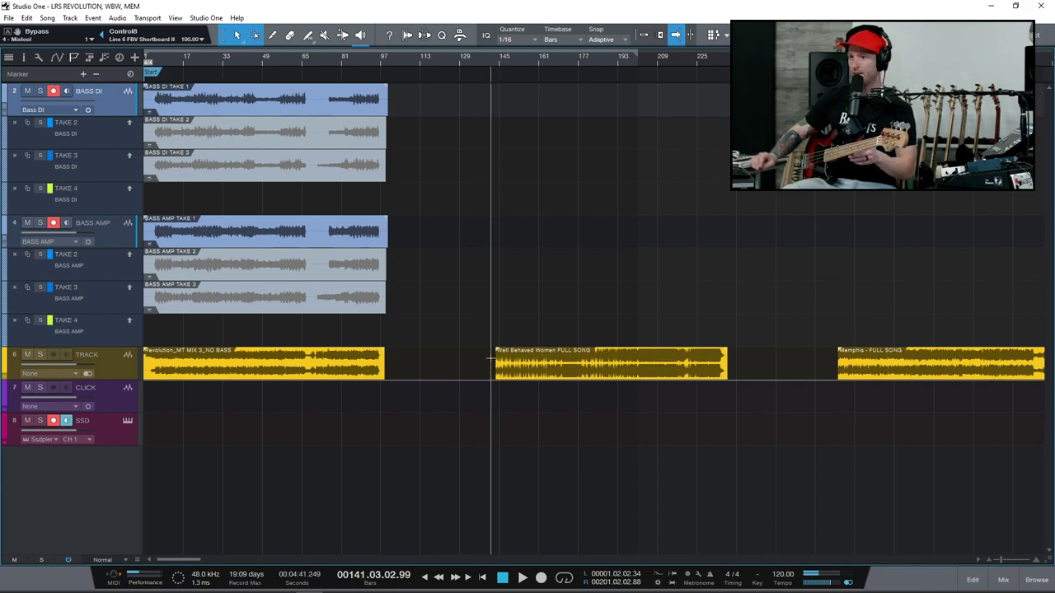
key(e)
key(e)
key(e)
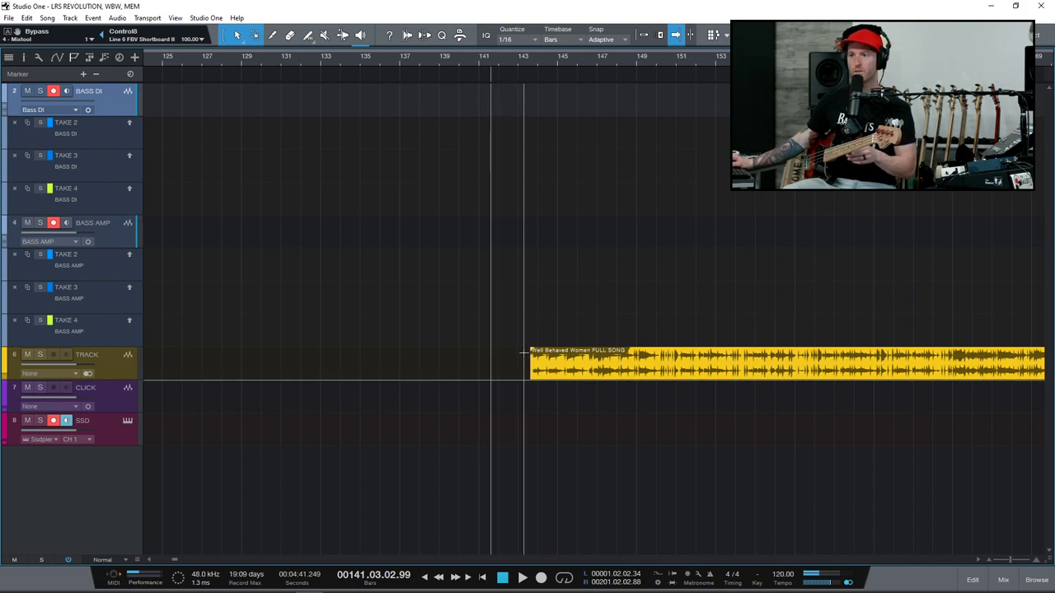
click(525, 247)
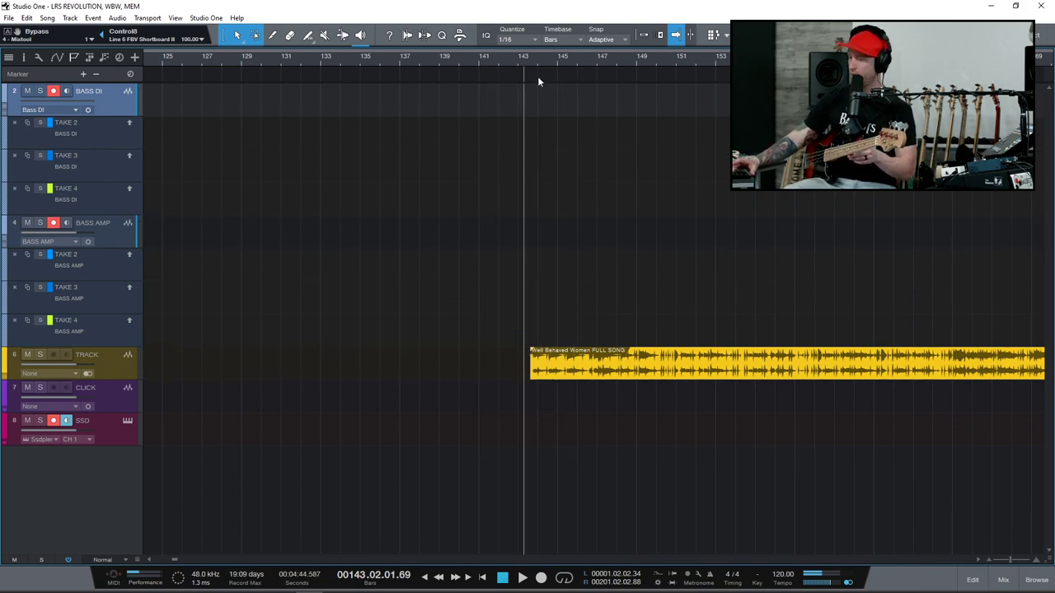
click(105, 361)
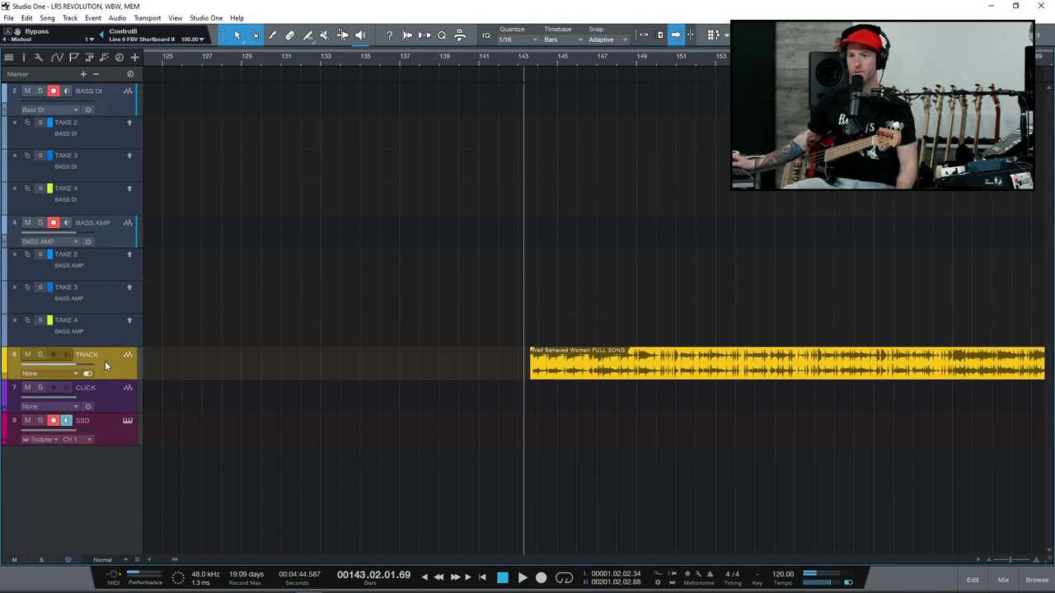
click(512, 352)
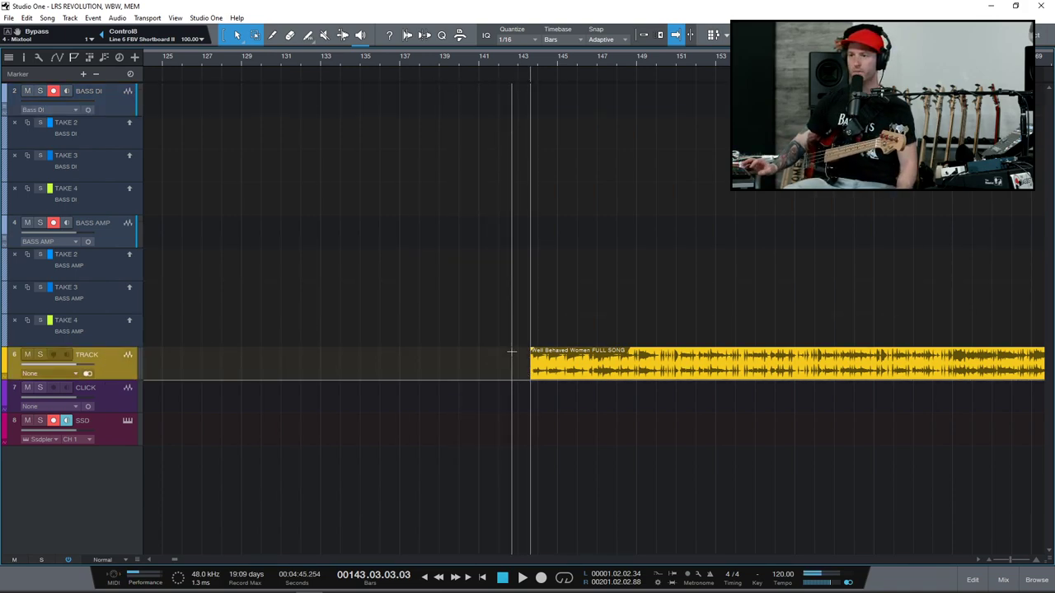
Rehearse along with Well Behaved Women past bar 175, then stop with the playback position back at the song's start
key(space)
key(space)
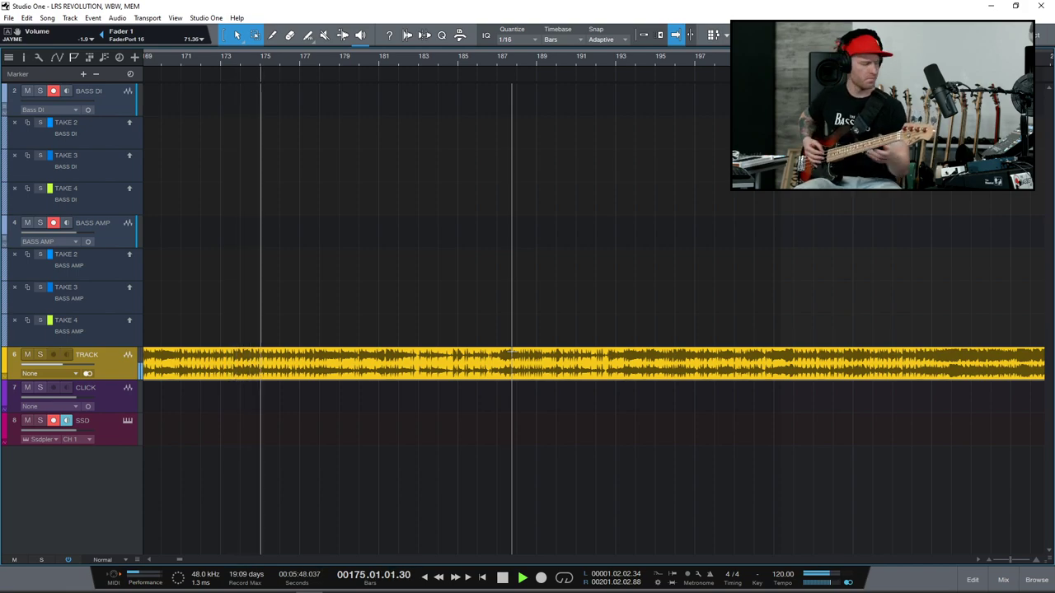
key(space)
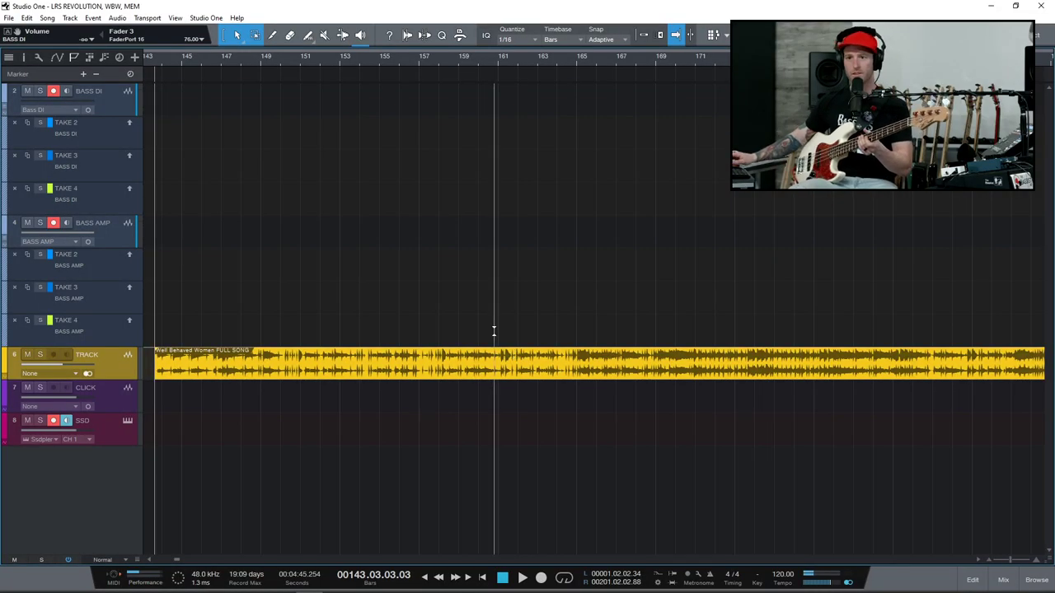
Select the BASS DI track and collapse the take layers of the bass tracks
click(116, 92)
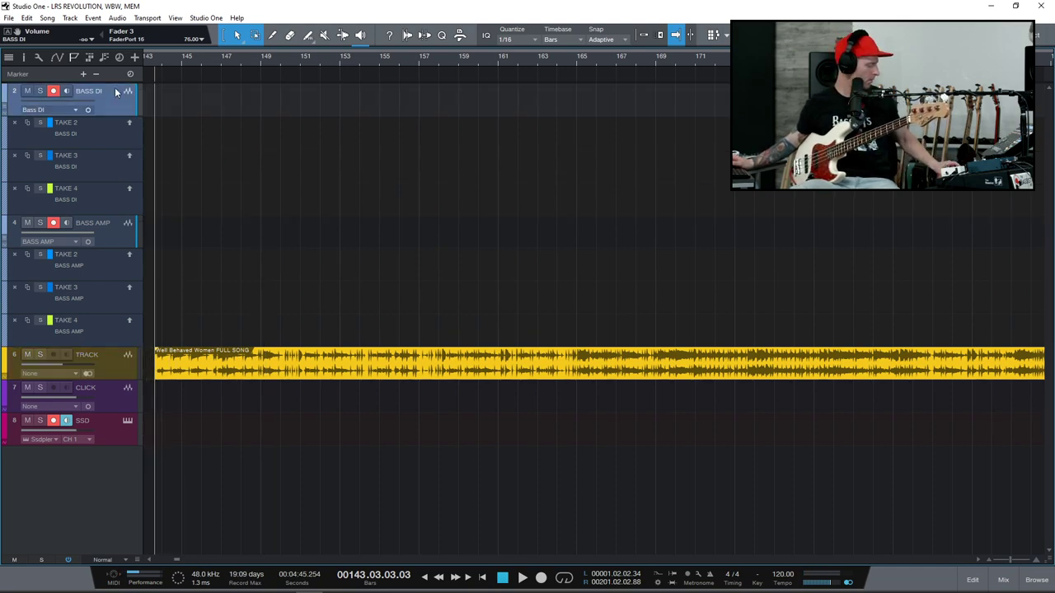
key(alt+l)
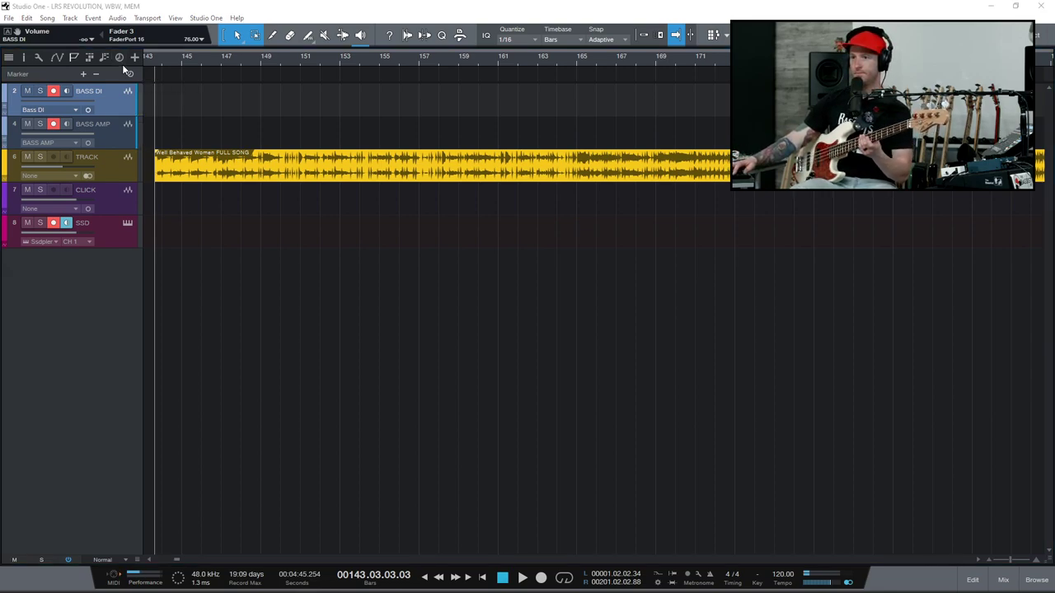
click(122, 64)
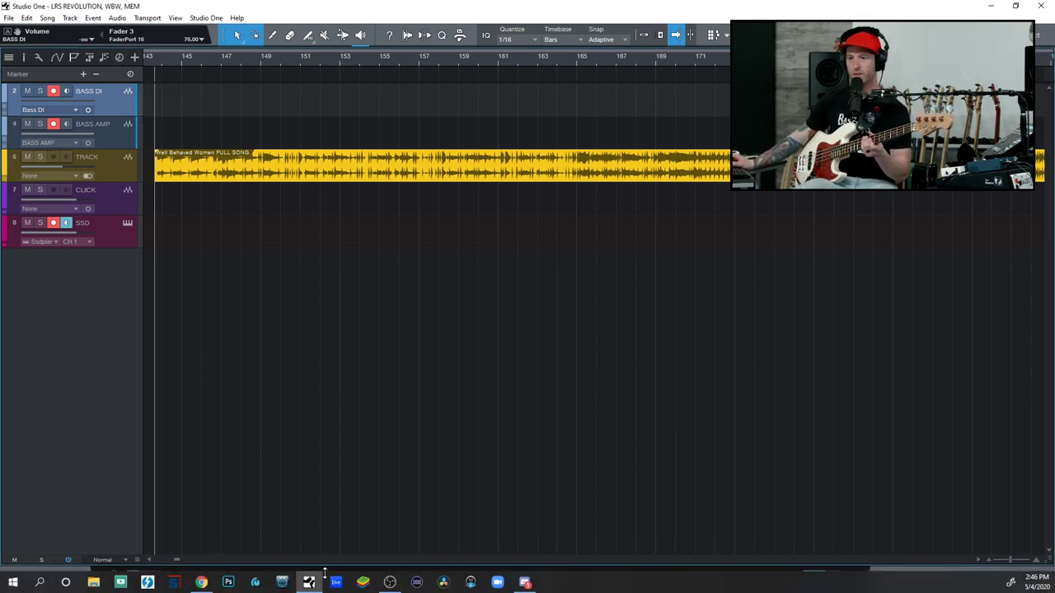
Switch to the Console app and change the BASS AMP channel's active amp insert from the Ampeg SVTVR to the Ampeg B15N
click(471, 583)
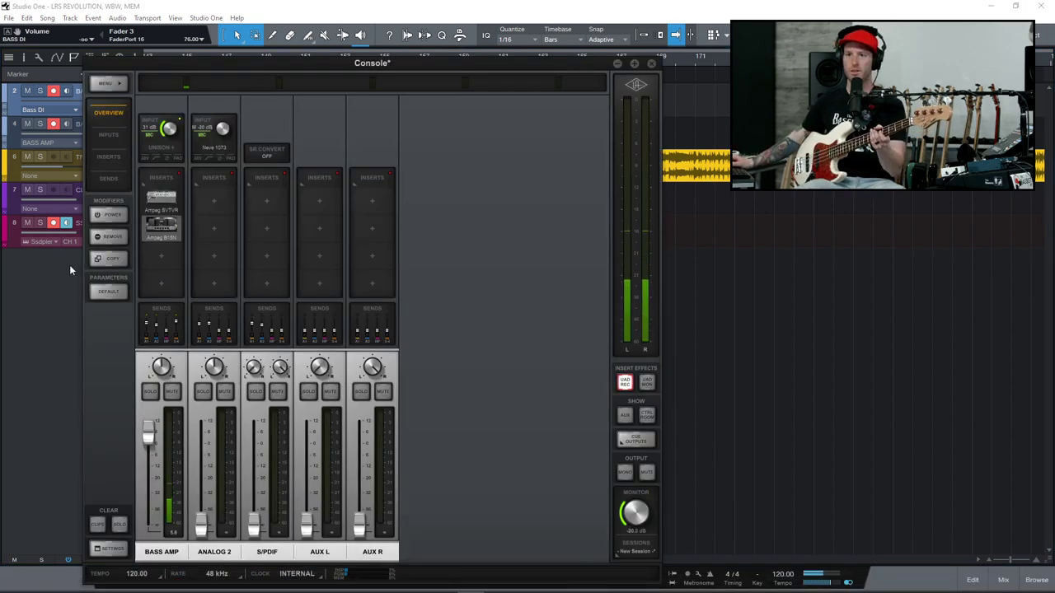
click(161, 198)
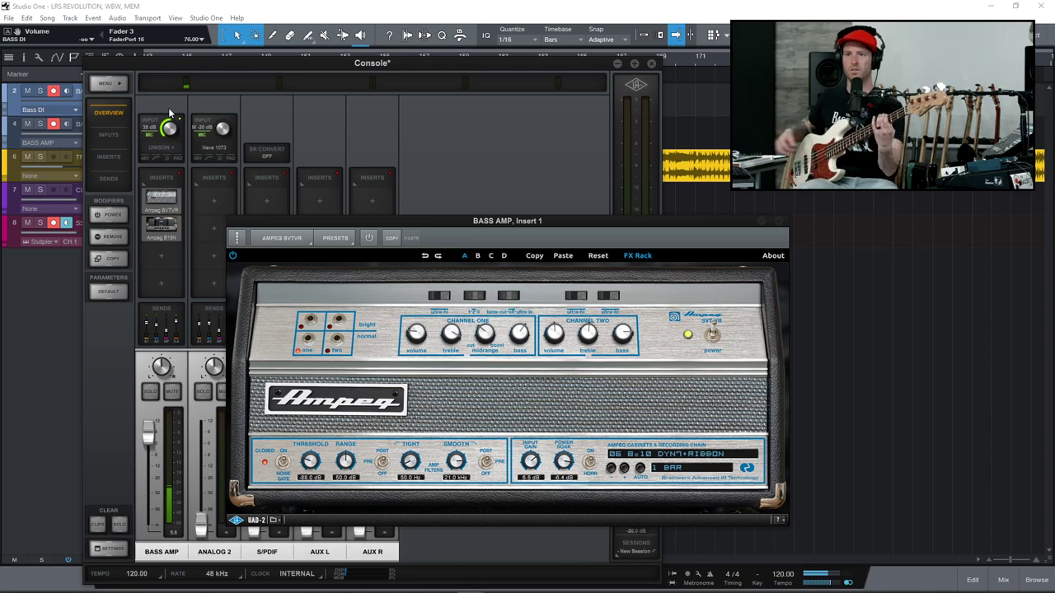
mouse_move(162, 240)
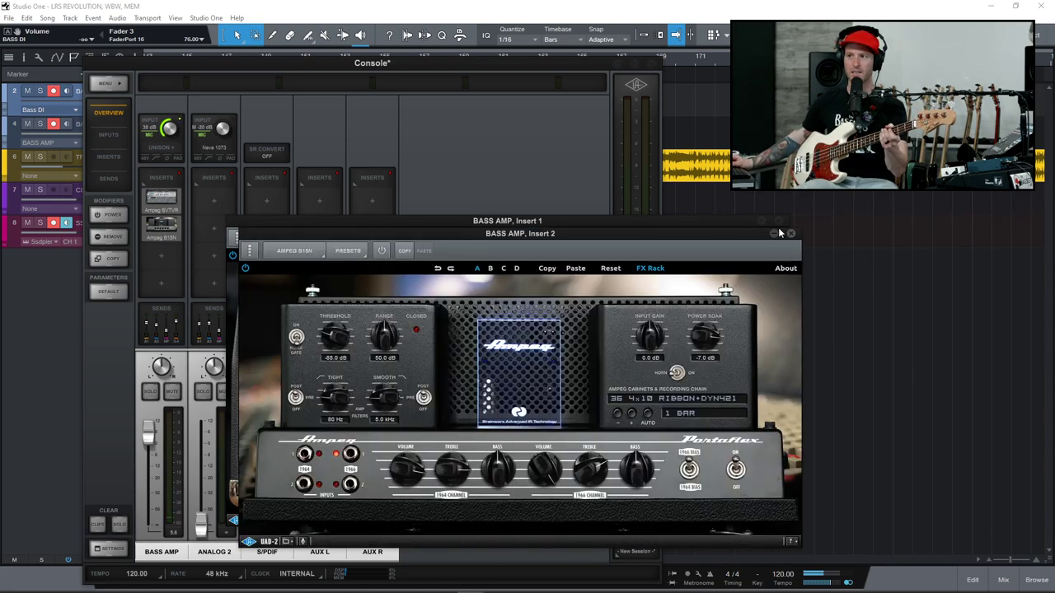
click(777, 221)
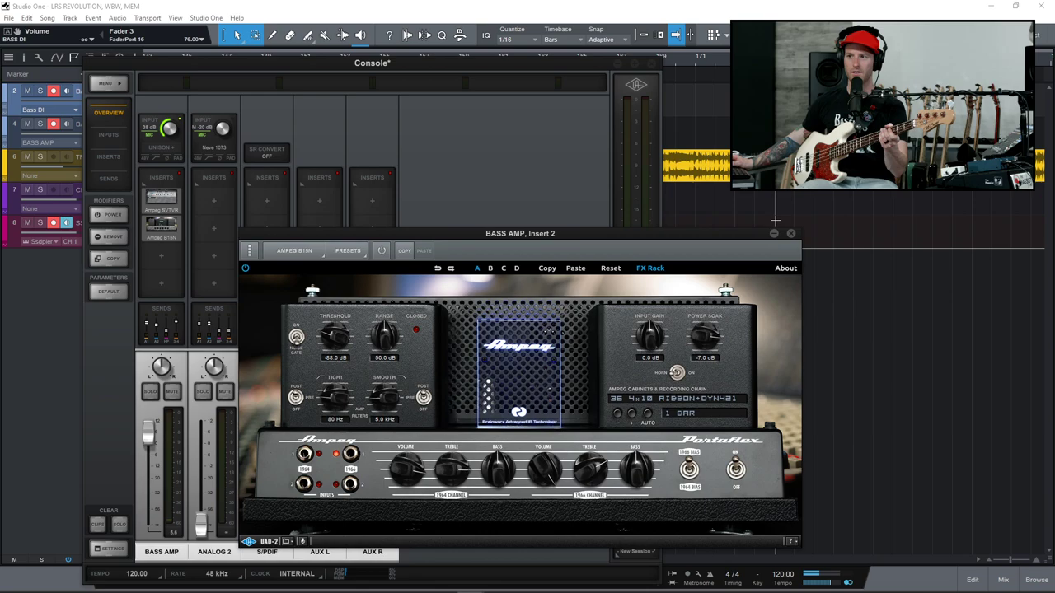
click(381, 251)
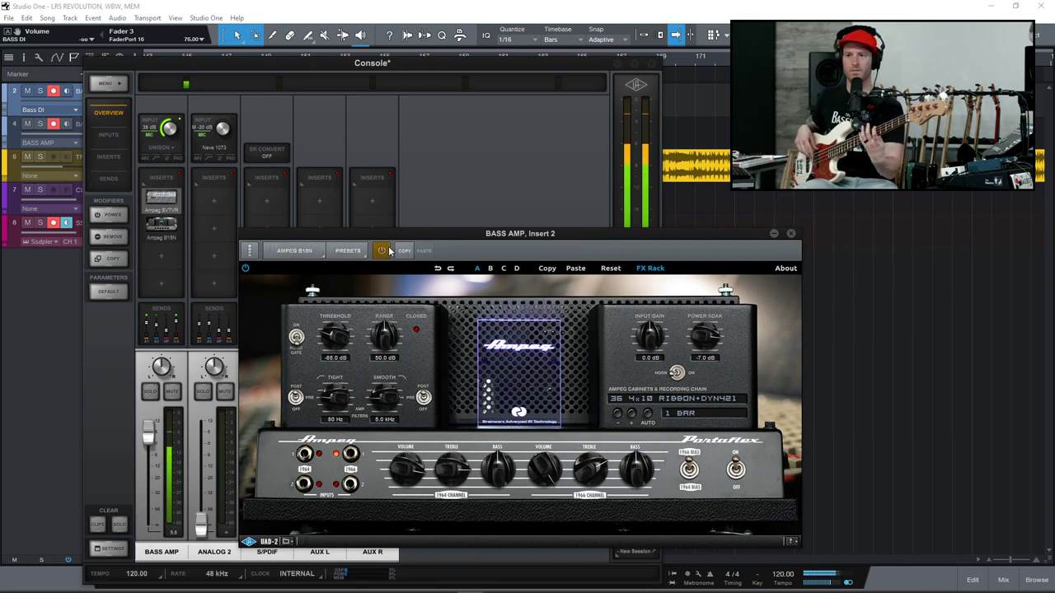
Audition the Ampeg B15N presets 1X15 PLUS HORN, 1966 CHANNEL 1964 BIAS and 1966 CHANNEL 1966 BIAS, and load the DEFAULT preset
click(347, 250)
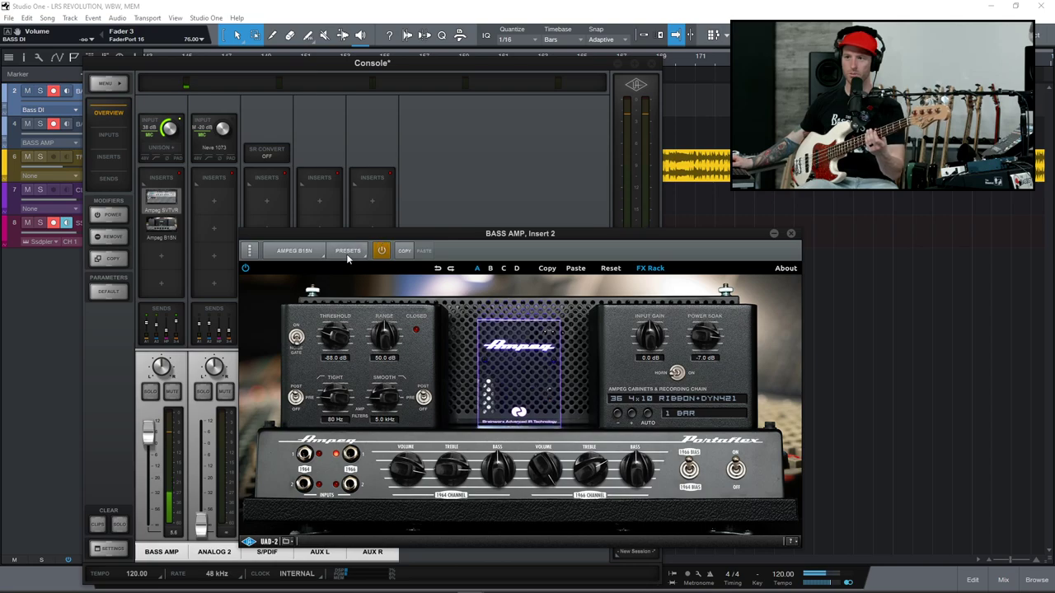
click(402, 330)
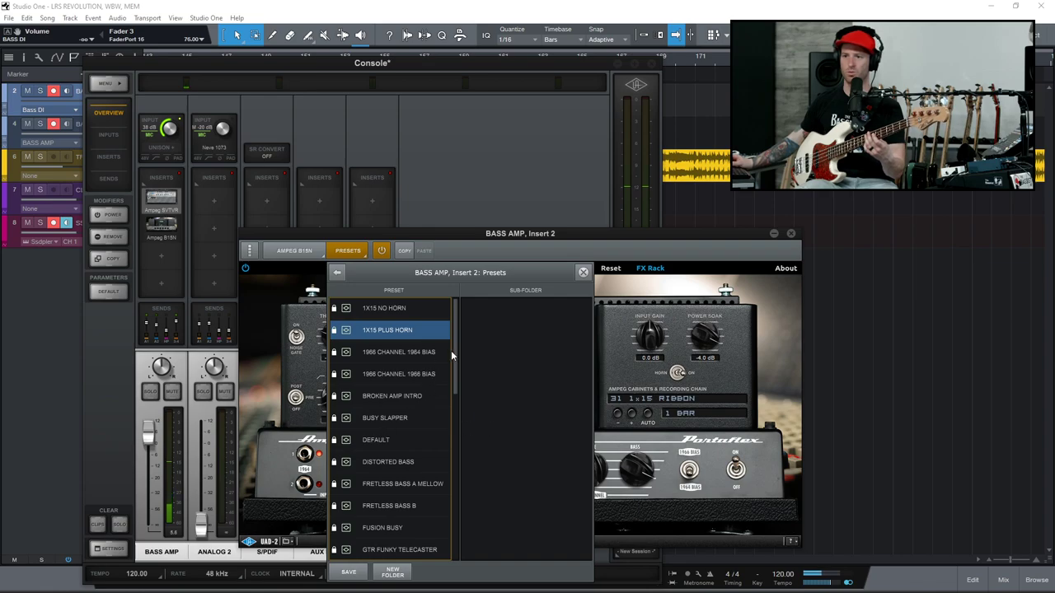
drag(451, 351, 450, 480)
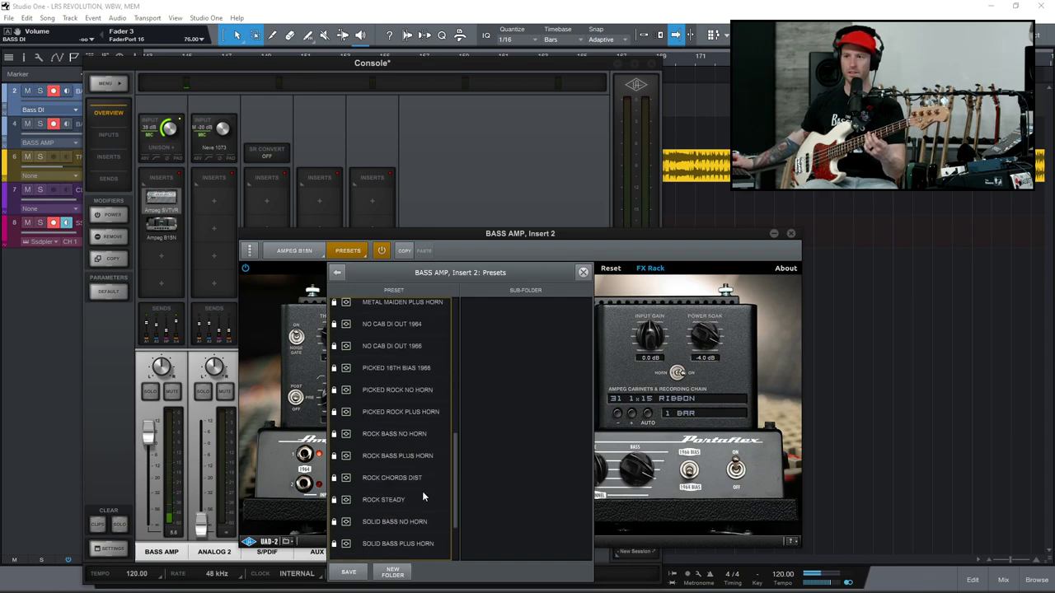
scroll(406, 437, up, 10)
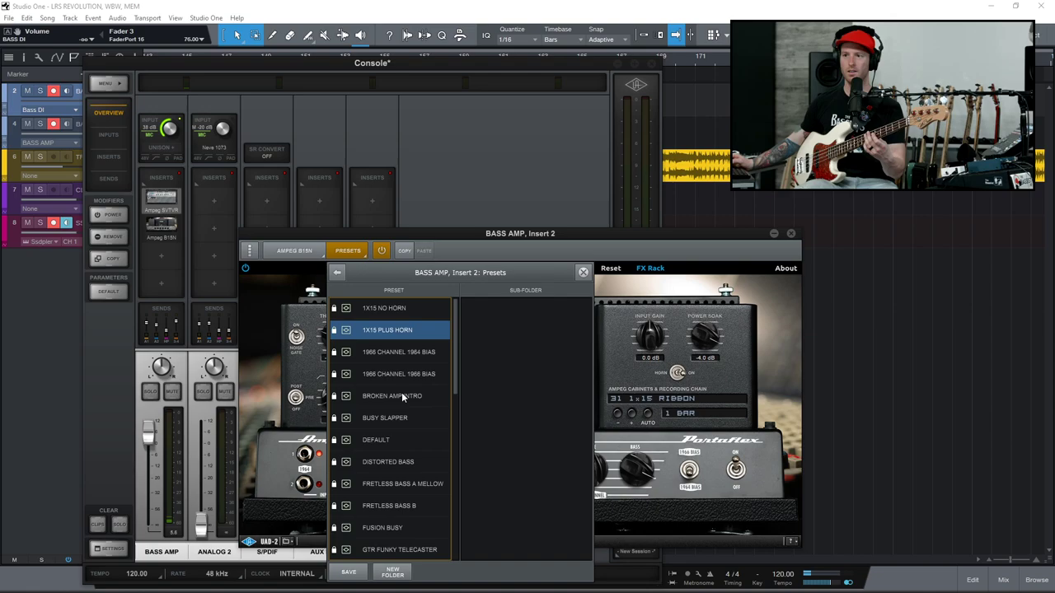
click(385, 352)
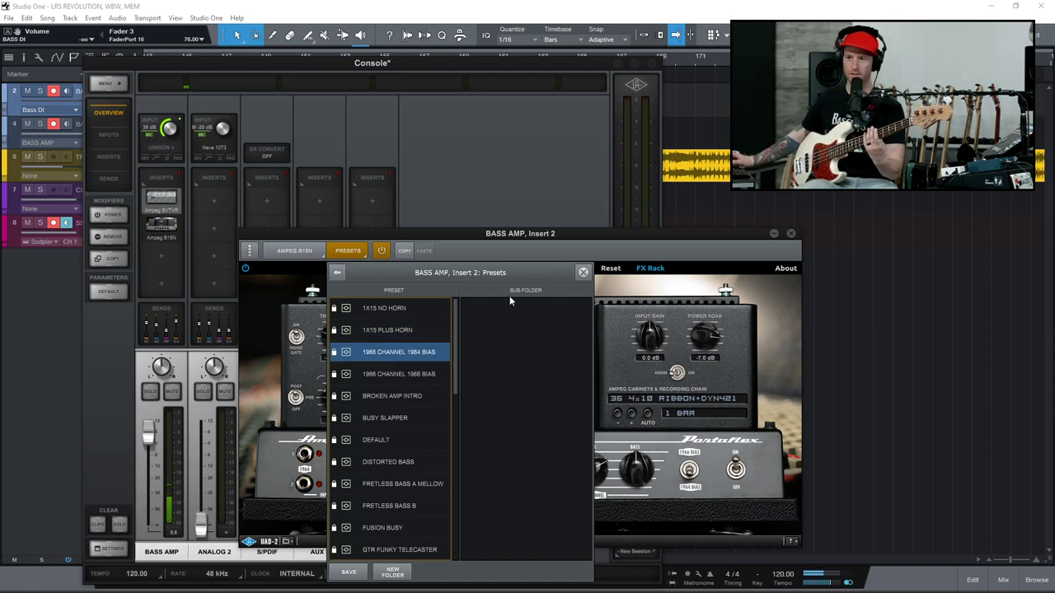
click(395, 381)
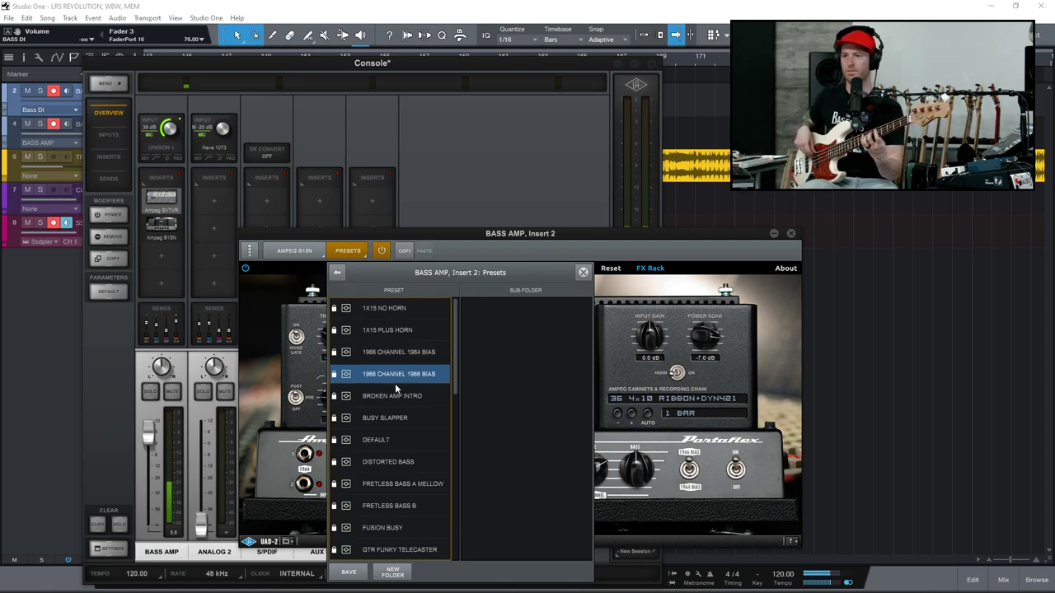
click(404, 443)
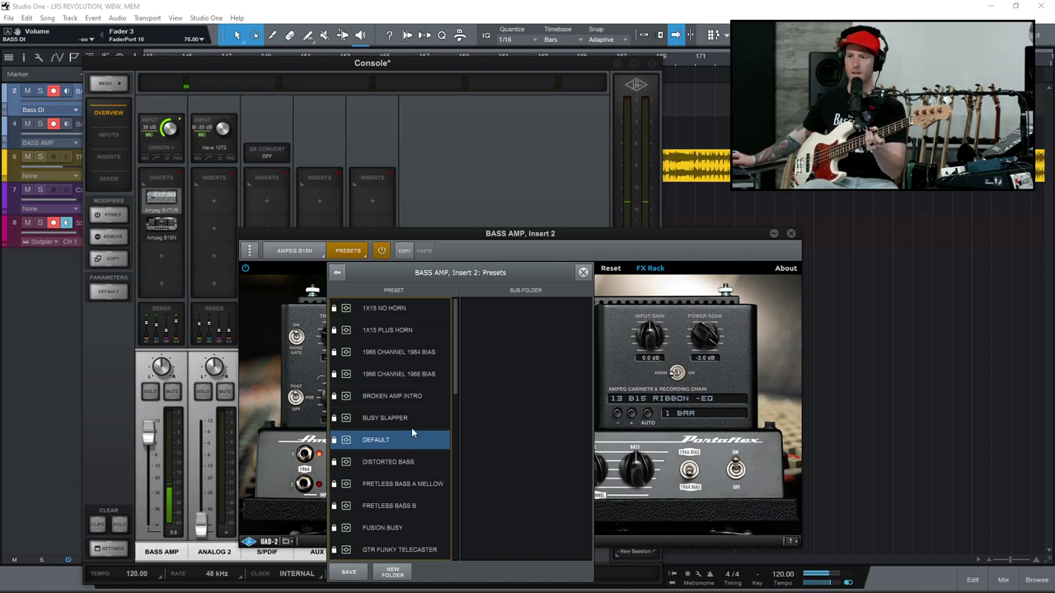
click(586, 274)
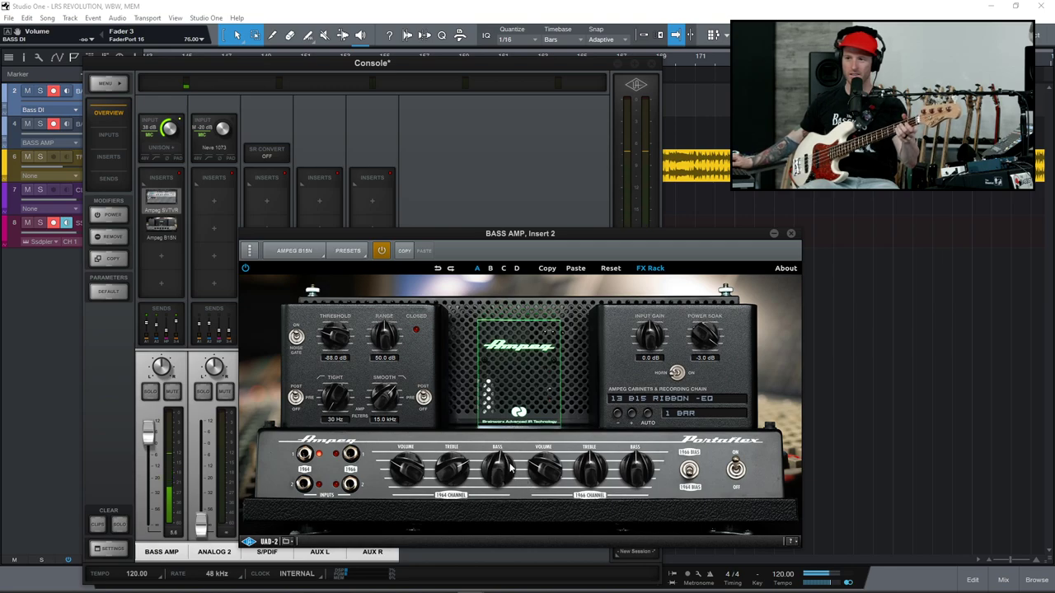
Adjust the Bass and Treble of the B15N's 1964 channel, and close the amp and Console to return to the Studio One arrangement
drag(509, 461, 510, 454)
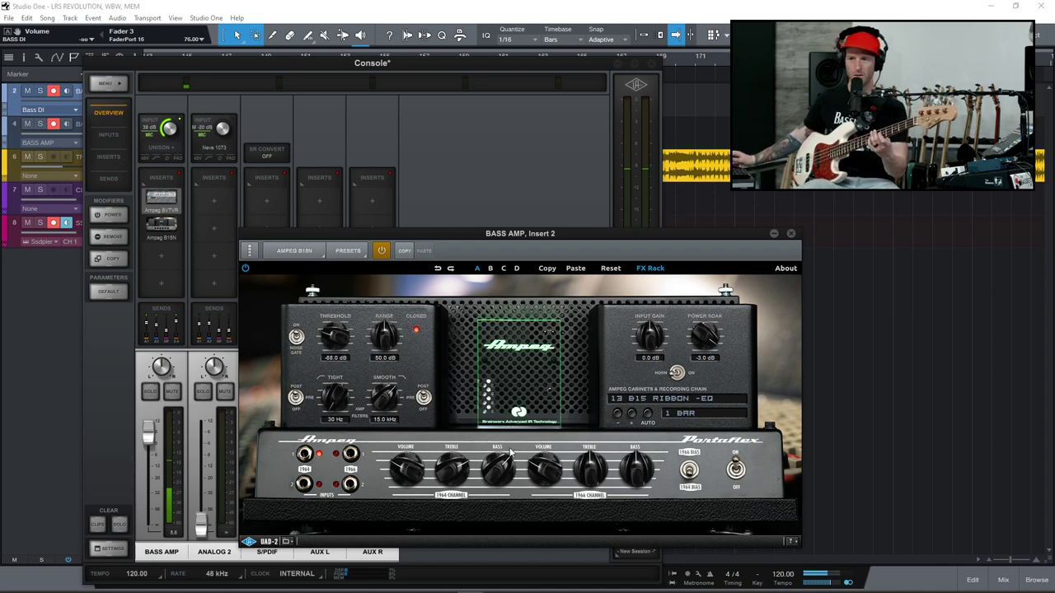
drag(445, 475, 451, 495)
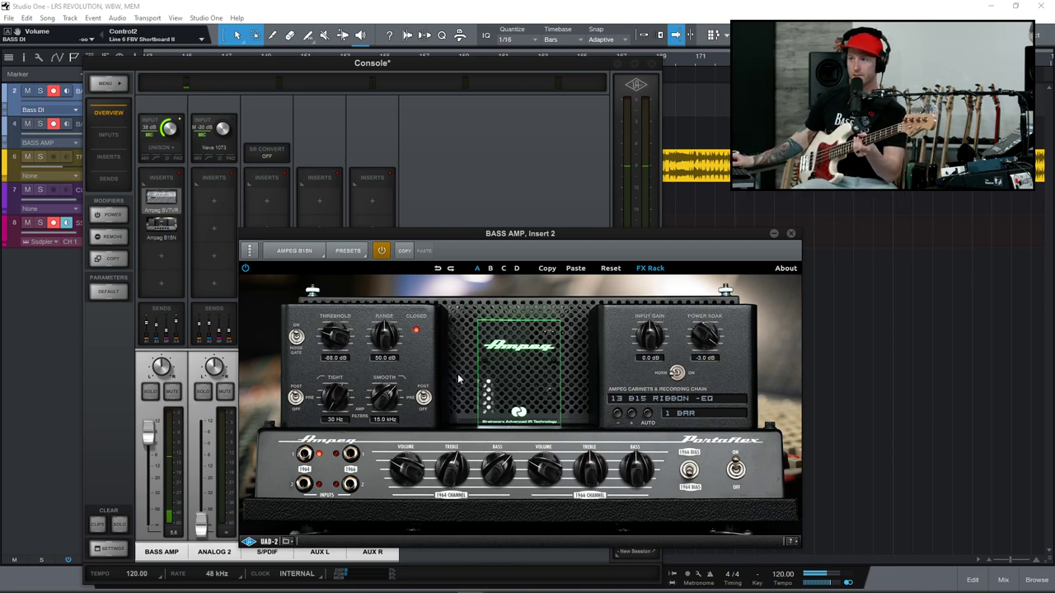
click(789, 235)
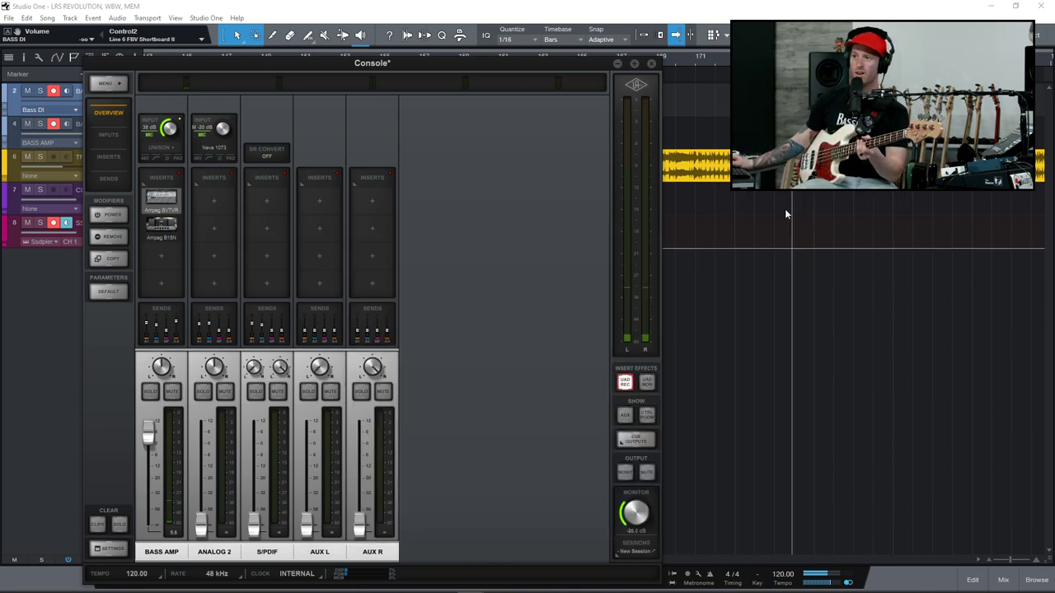
click(652, 64)
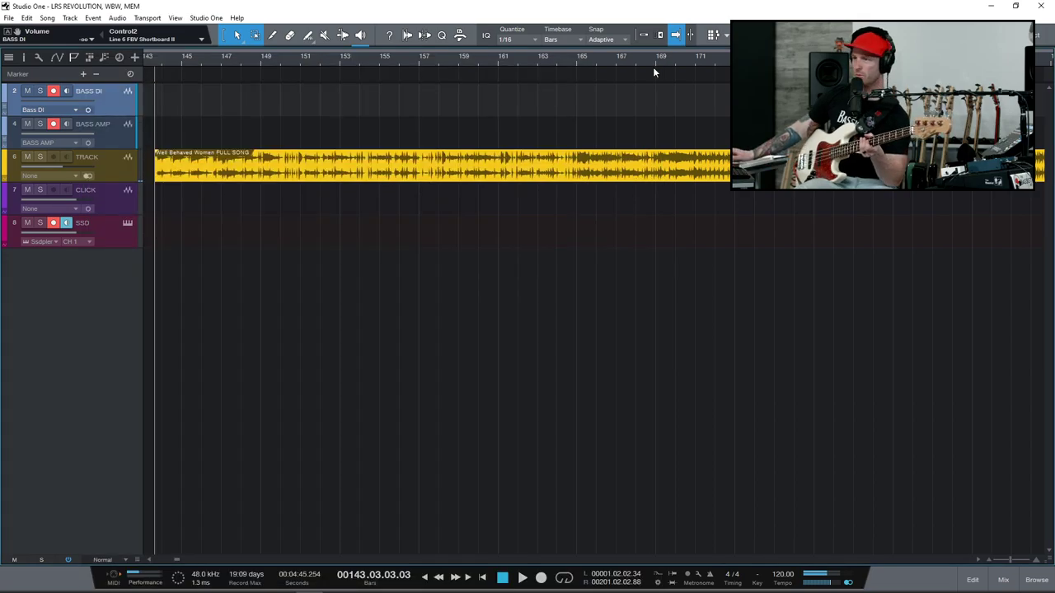